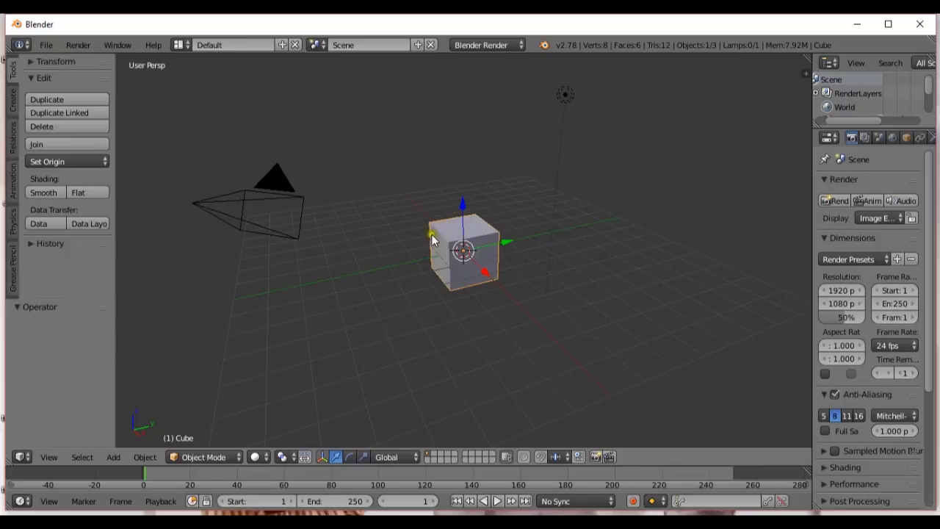
Add a UV sphere at the cube's centre and scale it up to about 1.362 so it bulges through the cube's faces
{"action": "scroll", "coordinate": [464, 255], "scroll_direction": "up", "scroll_amount": 5}
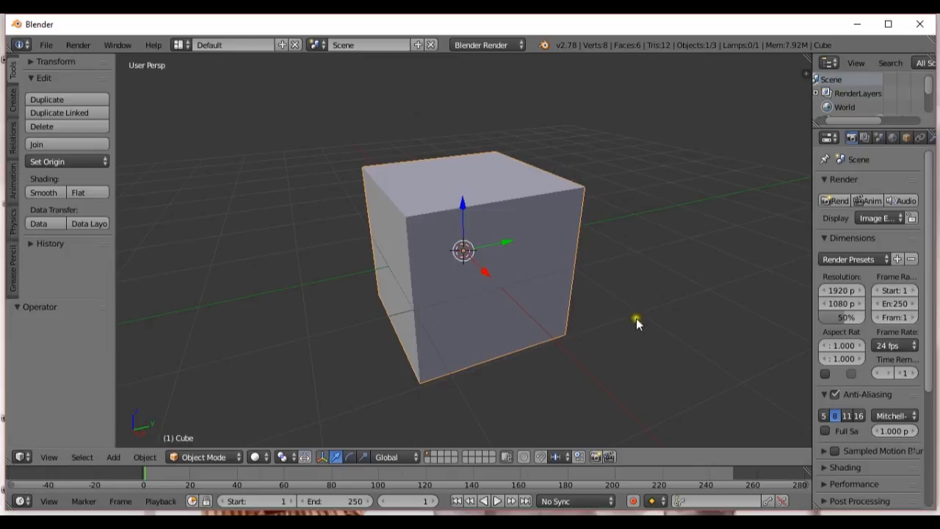
{"action": "left_click", "coordinate": [12, 103]}
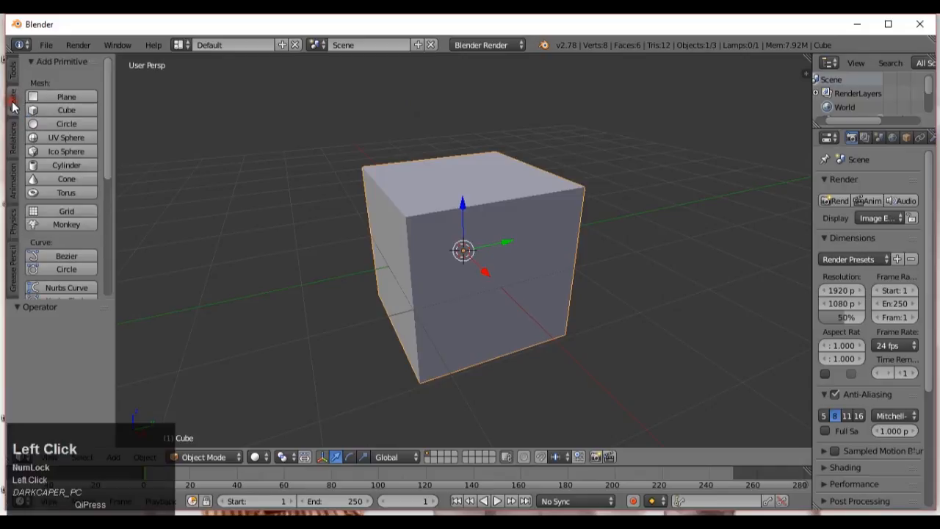
{"action": "left_click", "coordinate": [56, 140]}
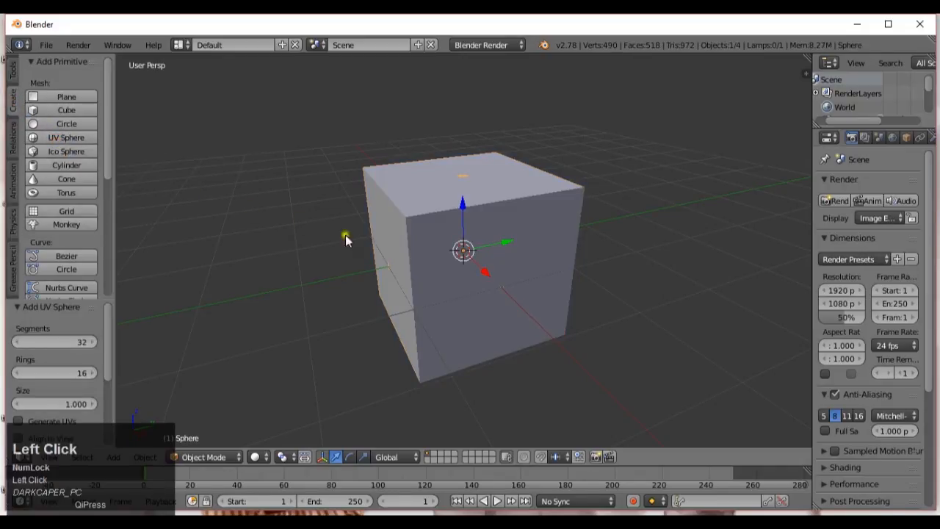
{"action": "key", "text": "s"}
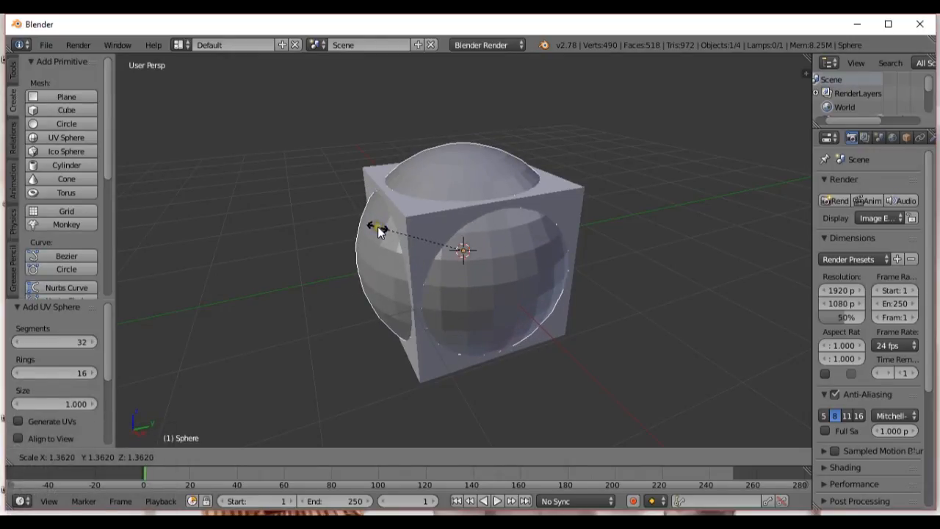
{"action": "left_click", "coordinate": [377, 226]}
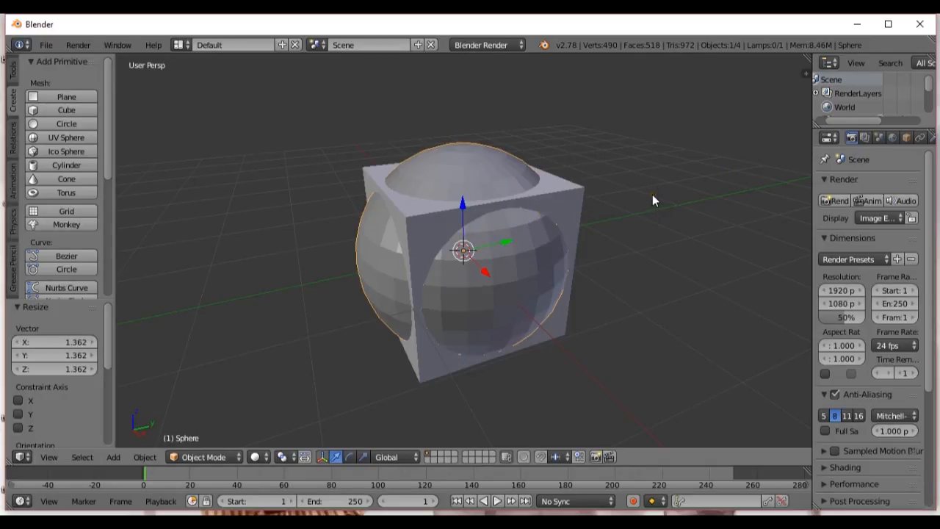
Select the cube and add a Boolean modifier to it
{"action": "right_click", "coordinate": [555, 194]}
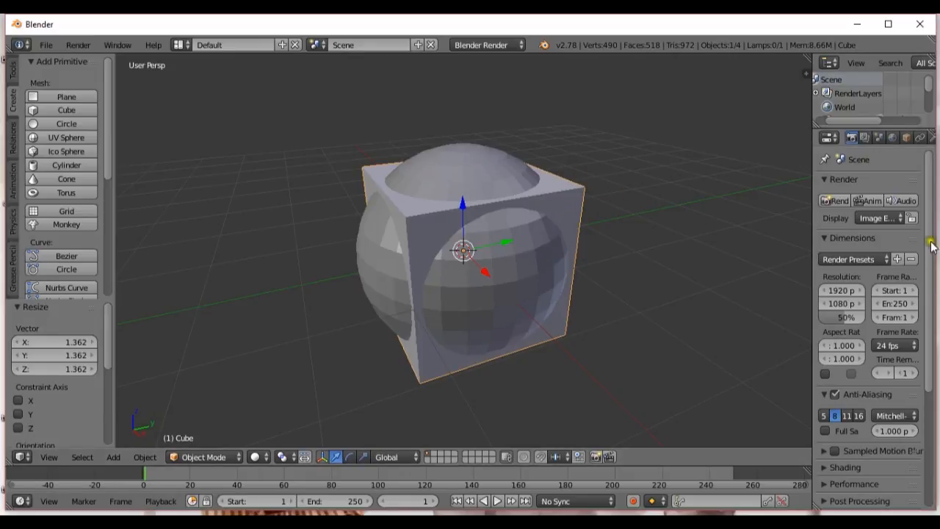
{"action": "left_click", "coordinate": [933, 138]}
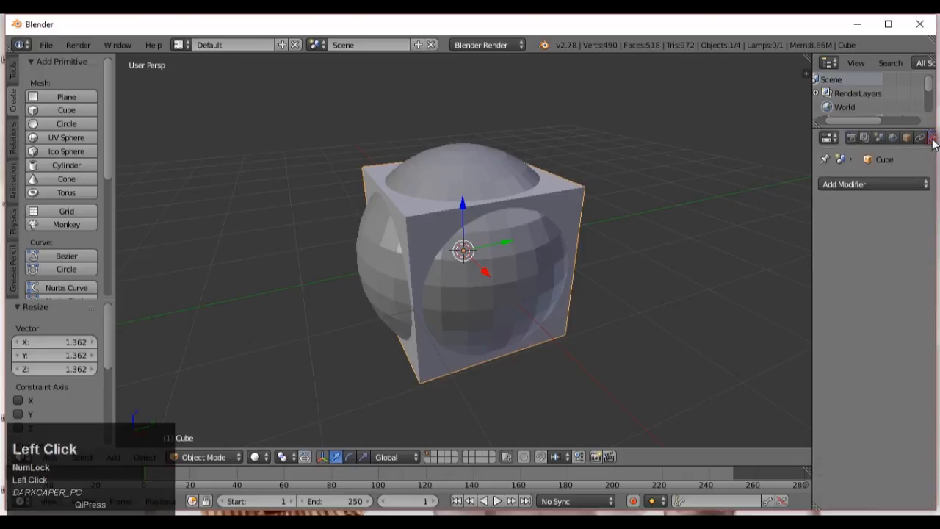
{"action": "left_click", "coordinate": [861, 184]}
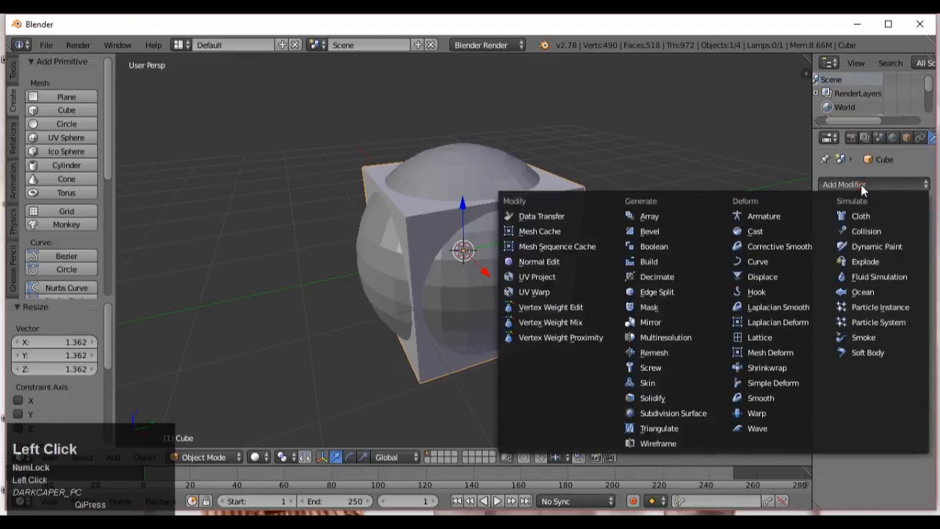
{"action": "left_click", "coordinate": [660, 247]}
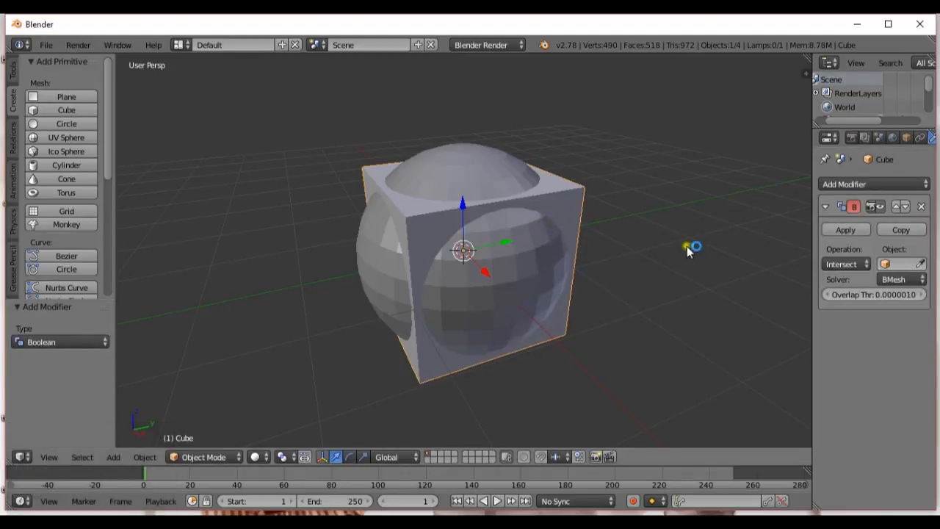
Set the sphere as the Boolean modifier's object, and shift the cube about -0.133 along Y in wireframe display
{"action": "left_click", "coordinate": [885, 263]}
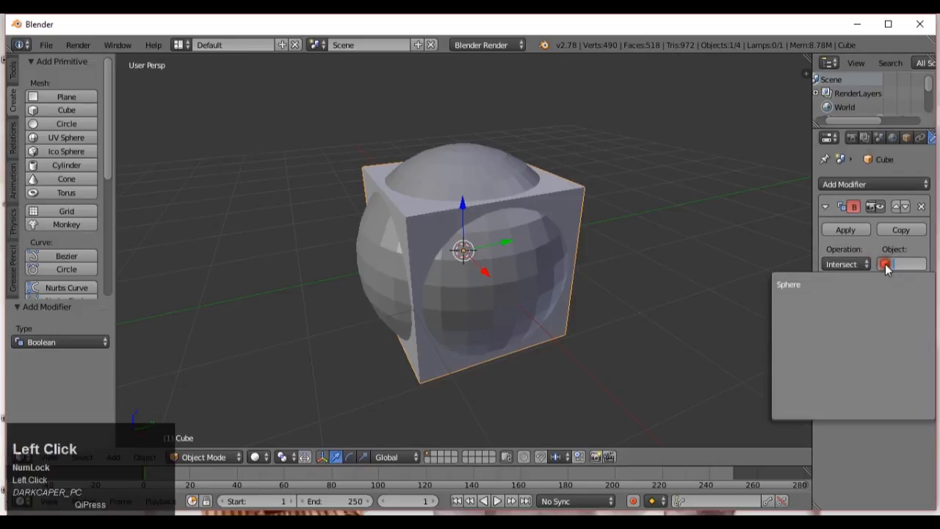
{"action": "left_click", "coordinate": [809, 284]}
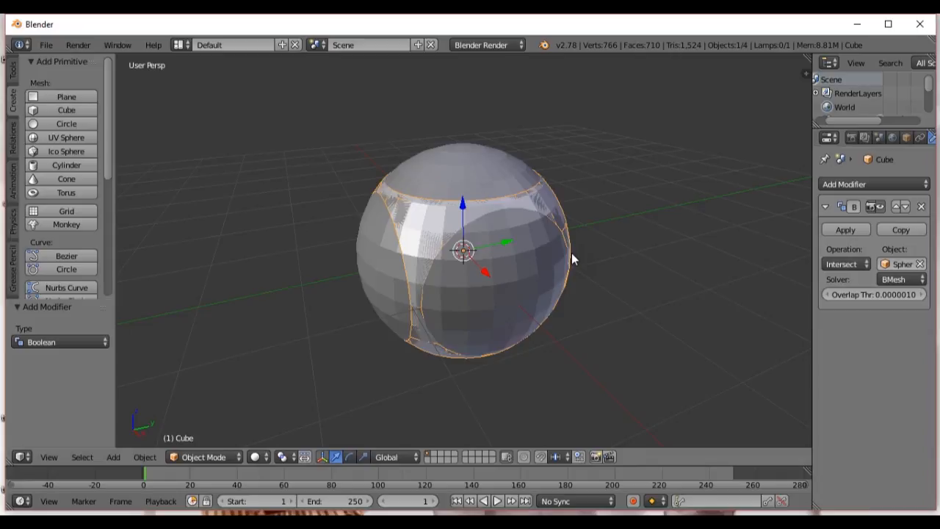
{"action": "key", "text": "z"}
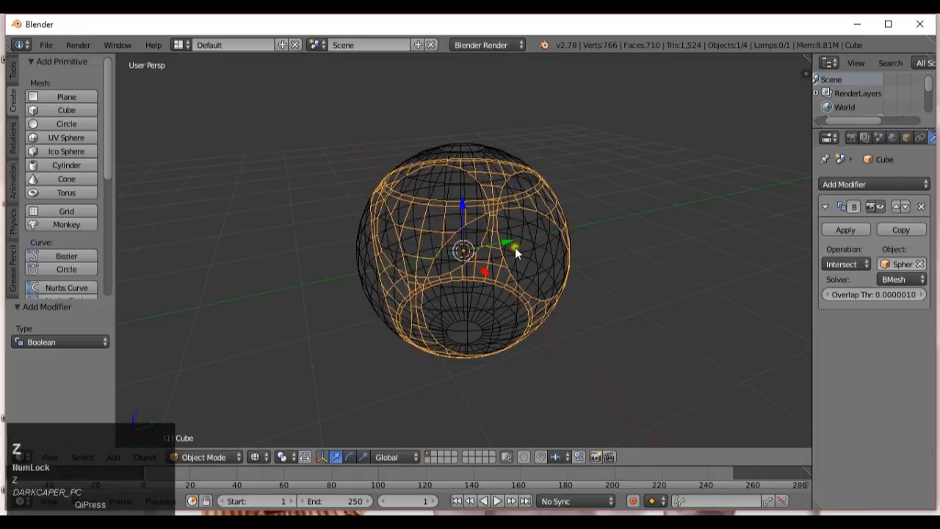
{"action": "left_click_drag", "start_coordinate": [502, 244], "coordinate": [497, 271]}
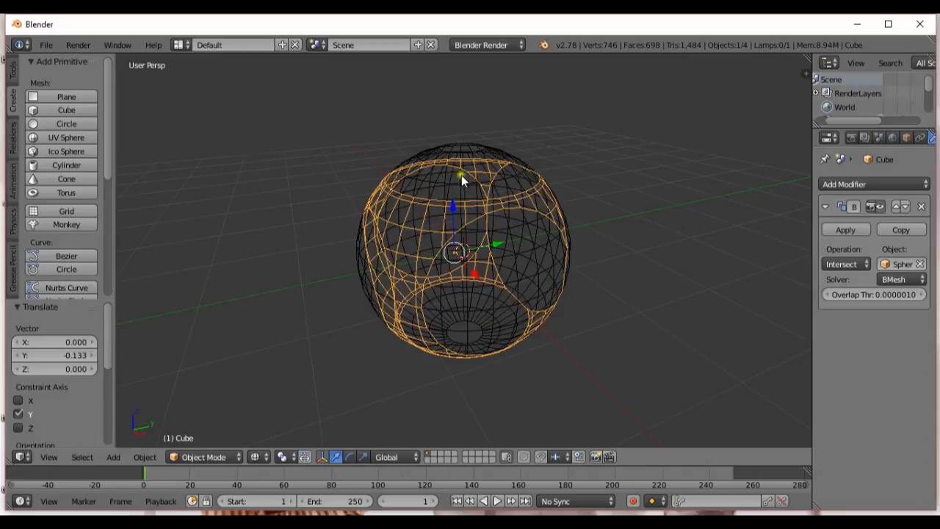
{"action": "key", "text": "z"}
Apply the cube's Boolean modifier and move the cube about 2.831 along Y, clear of the sphere, in solid display
{"action": "left_click", "coordinate": [837, 231]}
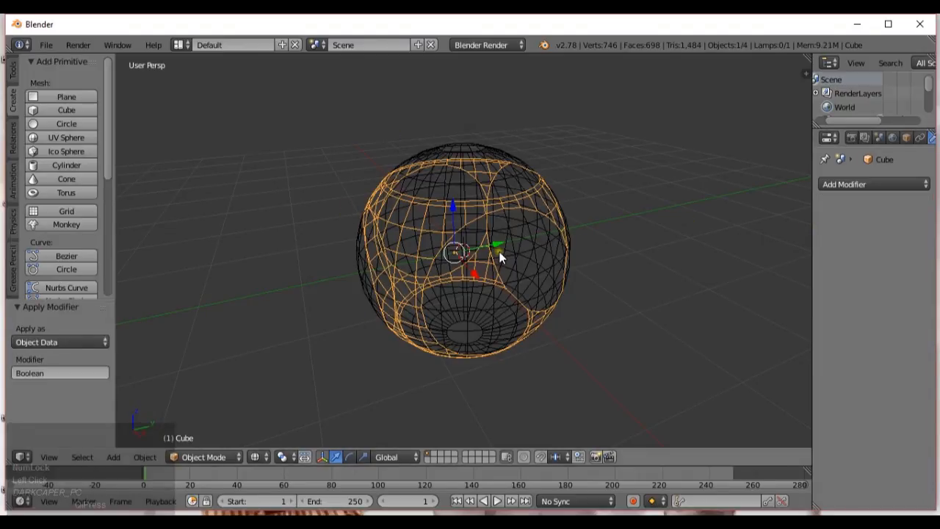
{"action": "key", "text": "z"}
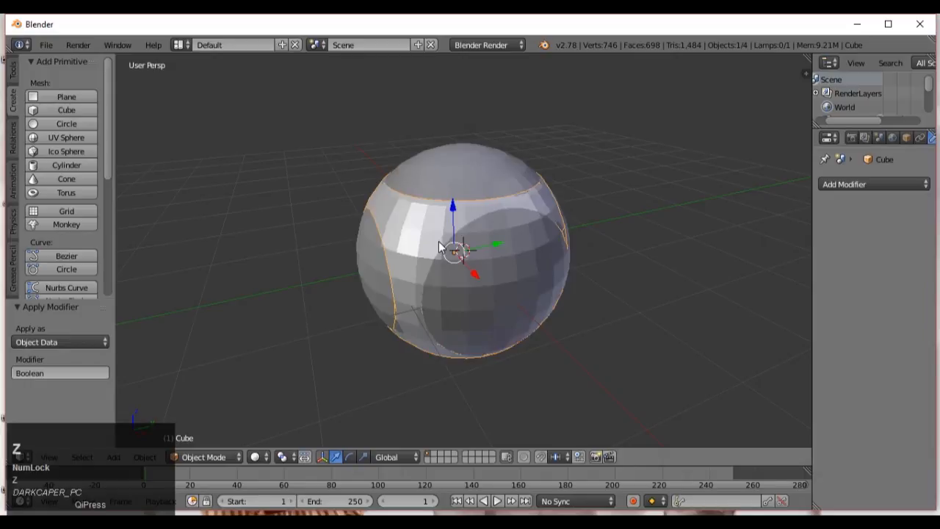
{"action": "left_click", "coordinate": [483, 249]}
{"action": "left_click_drag", "start_coordinate": [482, 250], "coordinate": [627, 301]}
{"action": "middle_click", "coordinate": [637, 301]}
{"action": "middle_click_drag", "start_coordinate": [637, 301], "coordinate": [598, 336]}
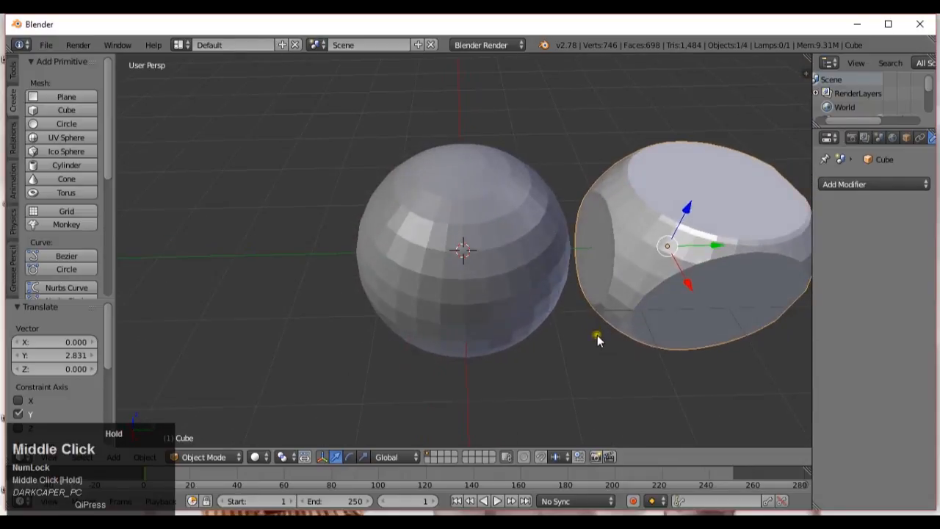
Examine the rounded faces and edges of the intersected cube beside the sphere from several angles
{"action": "scroll", "coordinate": [667, 272], "scroll_direction": "down", "scroll_amount": 2}
{"action": "mouse_move", "coordinate": [666, 272]}
{"action": "middle_mouse_down"}
{"action": "mouse_move", "coordinate": [656, 291]}
{"action": "mouse_move", "coordinate": [608, 270]}
{"action": "mouse_move", "coordinate": [623, 272]}
{"action": "mouse_move", "coordinate": [624, 256]}
{"action": "mouse_move", "coordinate": [663, 269]}
{"action": "mouse_move", "coordinate": [657, 275]}
{"action": "mouse_move", "coordinate": [681, 265]}
{"action": "middle_mouse_up"}
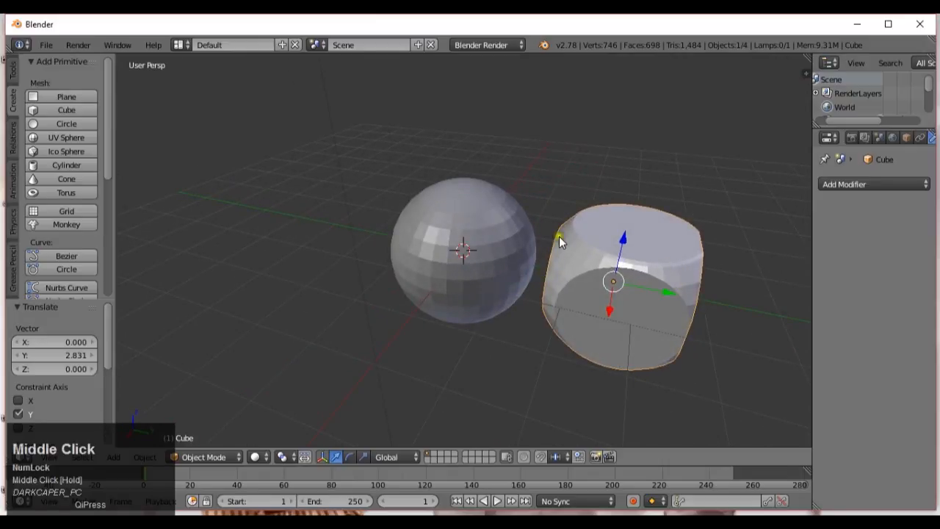
{"action": "middle_click_drag", "start_coordinate": [559, 236], "coordinate": [664, 267]}
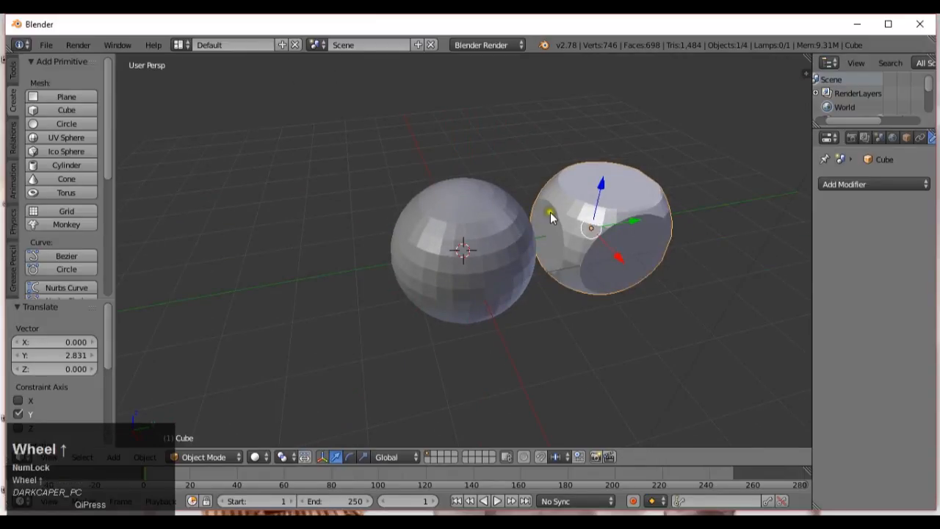
{"action": "scroll", "coordinate": [580, 206], "scroll_direction": "up", "scroll_amount": 4}
{"action": "middle_click_drag", "start_coordinate": [647, 205], "coordinate": [594, 223]}
{"action": "scroll", "coordinate": [621, 237], "scroll_direction": "down", "scroll_amount": 5}
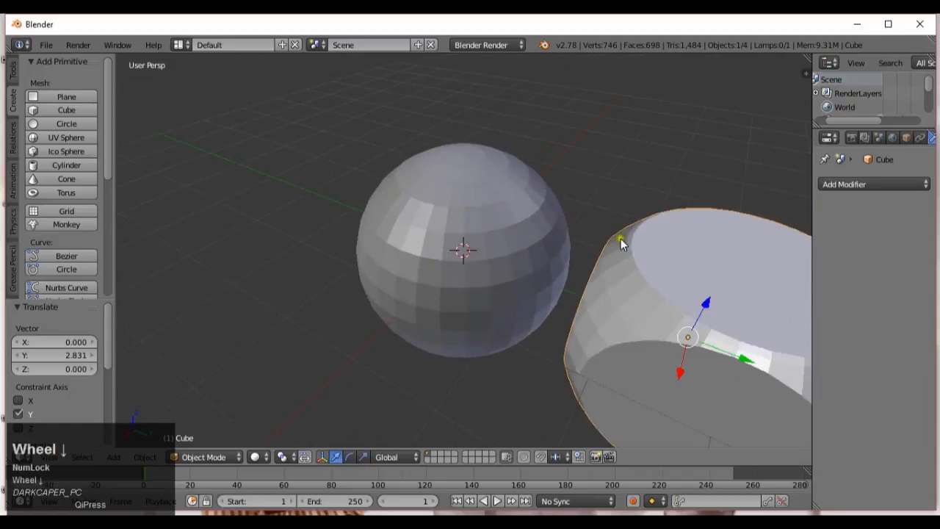
{"action": "mouse_move", "coordinate": [698, 254]}
{"action": "middle_mouse_down"}
{"action": "mouse_move", "coordinate": [646, 294]}
{"action": "mouse_move", "coordinate": [696, 244]}
{"action": "middle_mouse_up"}
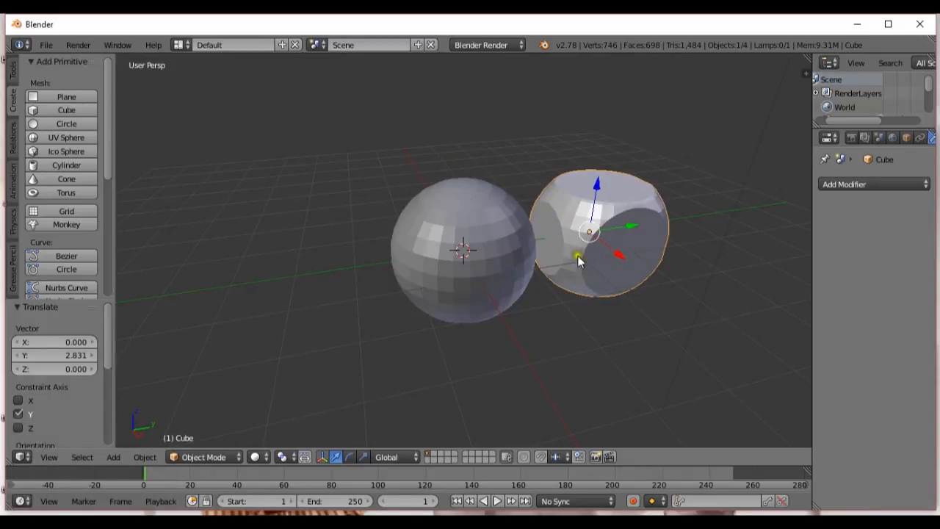
{"action": "middle_click_drag", "start_coordinate": [578, 260], "coordinate": [555, 242]}
{"action": "scroll", "coordinate": [556, 243], "scroll_direction": "up", "scroll_amount": 2}
{"action": "middle_click_drag", "start_coordinate": [622, 270], "coordinate": [630, 306]}
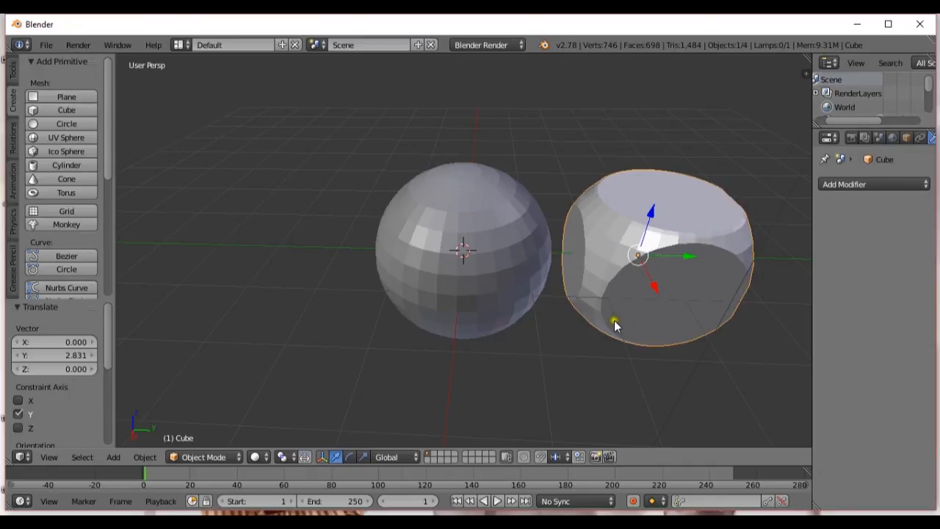
{"action": "middle_click_drag", "start_coordinate": [575, 292], "coordinate": [710, 266]}
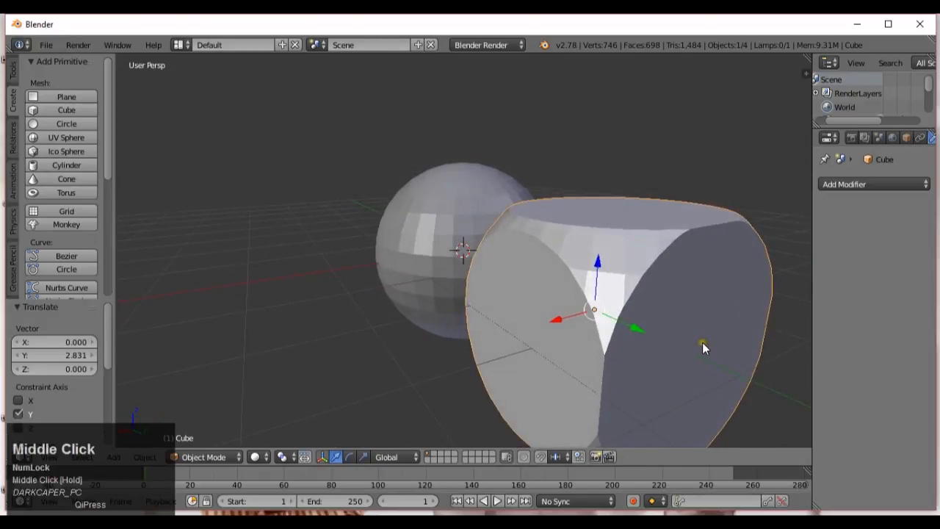
{"action": "middle_click_drag", "start_coordinate": [703, 346], "coordinate": [773, 361]}
{"action": "scroll", "coordinate": [697, 320], "scroll_direction": "down", "scroll_amount": 2}
{"action": "middle_click_drag", "start_coordinate": [697, 321], "coordinate": [610, 281]}
{"action": "scroll", "coordinate": [613, 257], "scroll_direction": "up", "scroll_amount": 1}
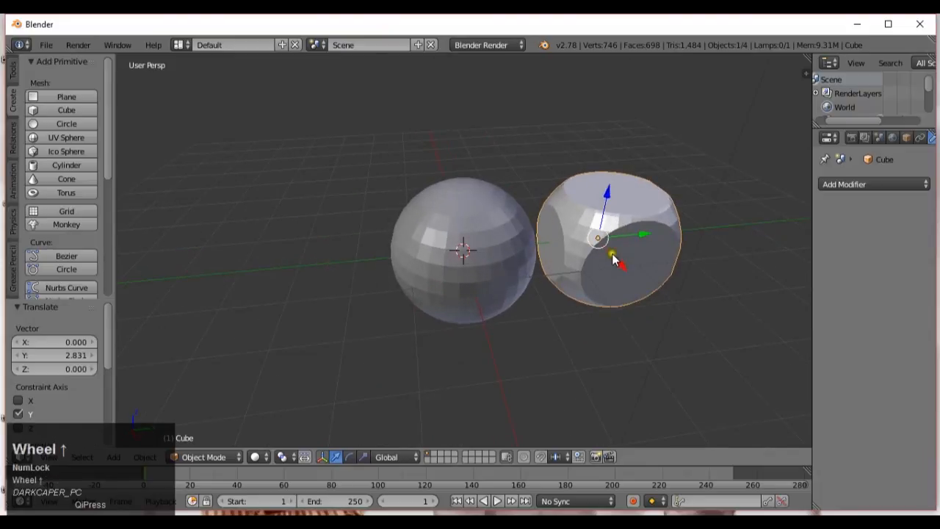
Undo the cube's moves and the applied intersection, back to the Boolean modifier without a target object
{"action": "key", "text": "ctrl+z"}
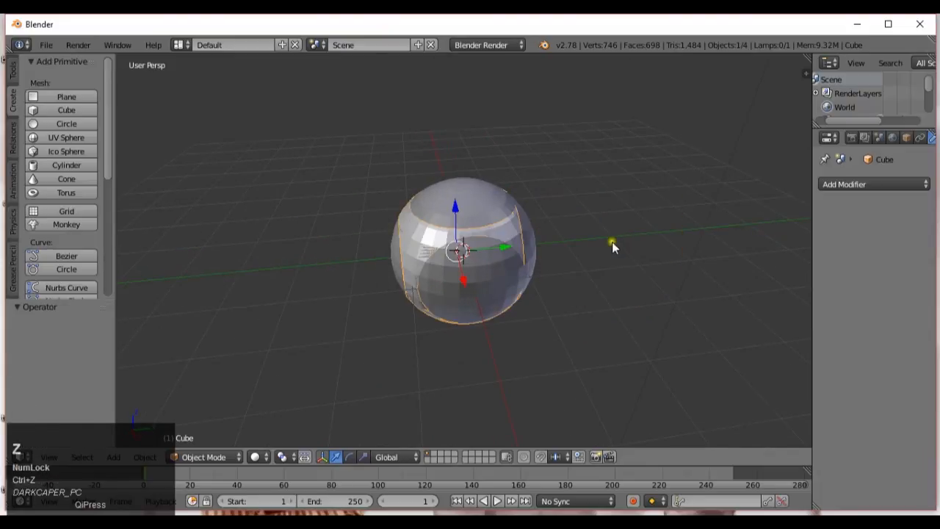
{"action": "middle_click_drag", "start_coordinate": [612, 242], "coordinate": [573, 256]}
{"action": "scroll", "coordinate": [522, 232], "scroll_direction": "up", "scroll_amount": 2}
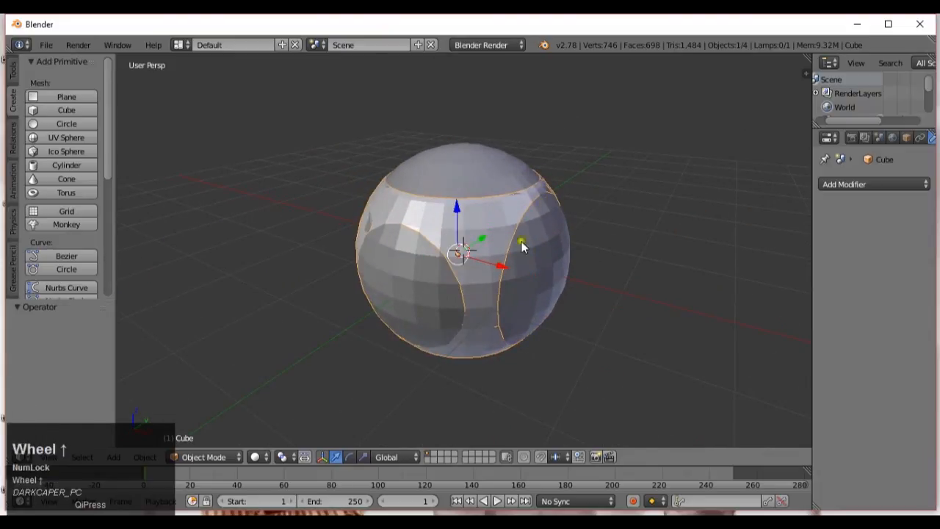
{"action": "middle_click_drag", "start_coordinate": [470, 316], "coordinate": [573, 210]}
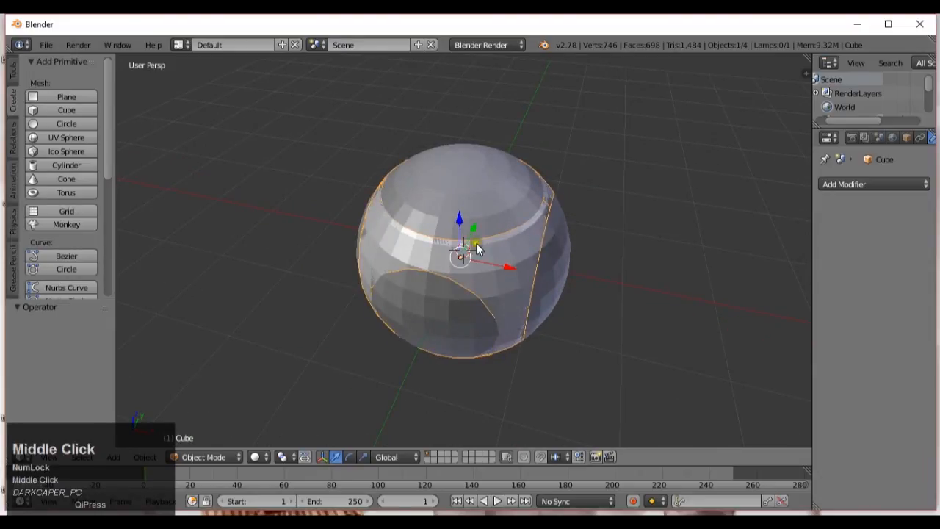
{"action": "middle_click_drag", "start_coordinate": [416, 304], "coordinate": [550, 273]}
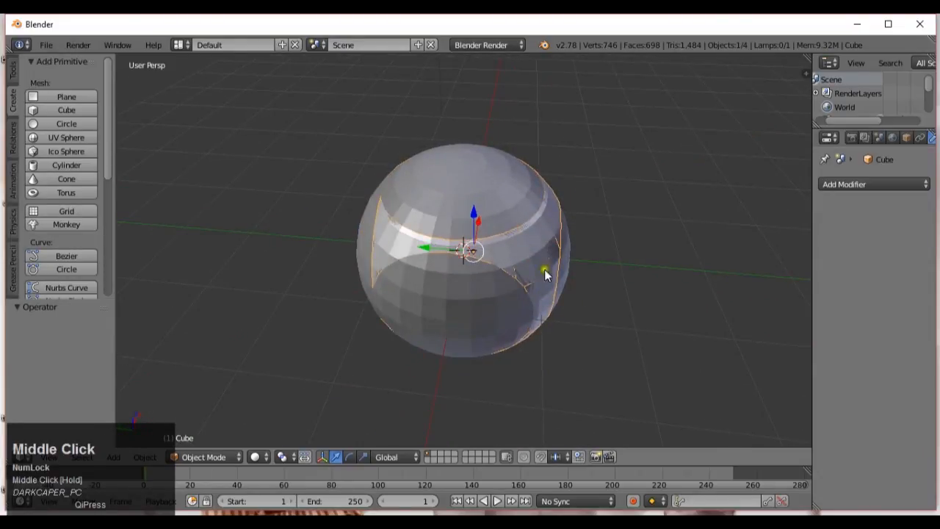
{"action": "middle_click_drag", "start_coordinate": [432, 331], "coordinate": [605, 218]}
{"action": "middle_click_drag", "start_coordinate": [556, 371], "coordinate": [533, 370]}
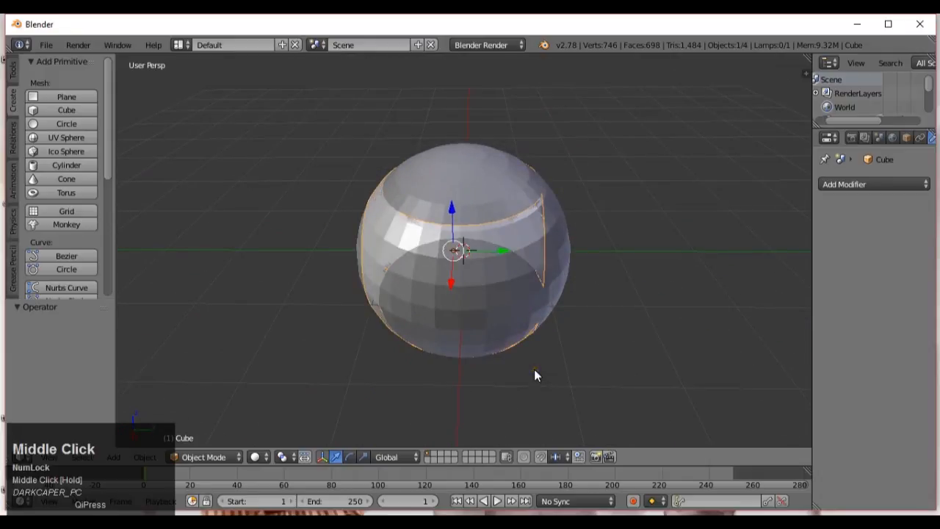
{"action": "key", "text": "ctrl+z"}
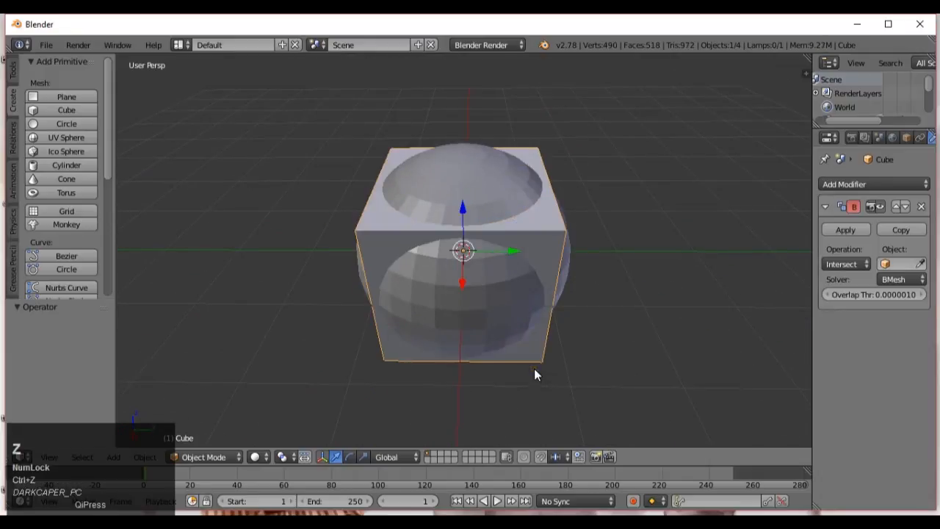
Examine from several angles how the sphere protrudes through the faces of the cube
{"action": "middle_click_drag", "start_coordinate": [411, 263], "coordinate": [648, 266]}
{"action": "scroll", "coordinate": [537, 214], "scroll_direction": "up", "scroll_amount": 4}
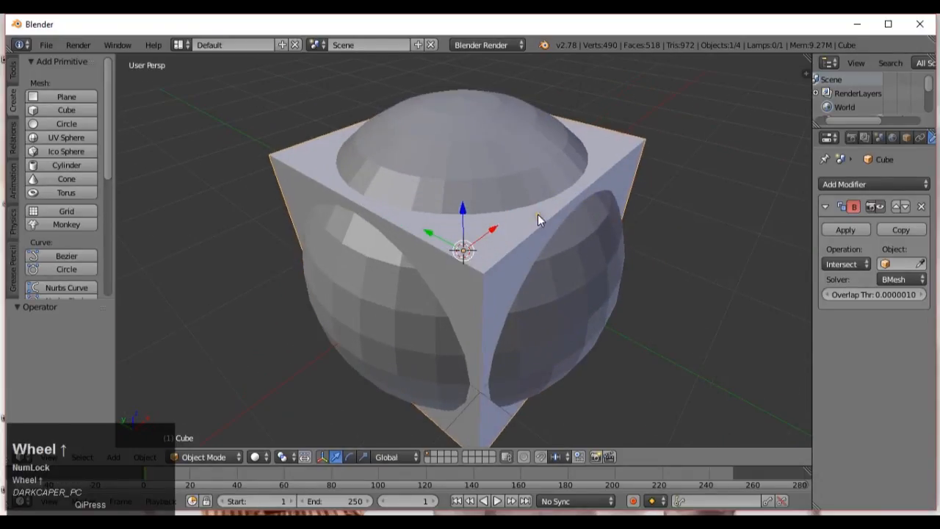
{"action": "scroll", "coordinate": [568, 258], "scroll_direction": "down", "scroll_amount": 5}
{"action": "middle_click_drag", "start_coordinate": [592, 264], "coordinate": [271, 271]}
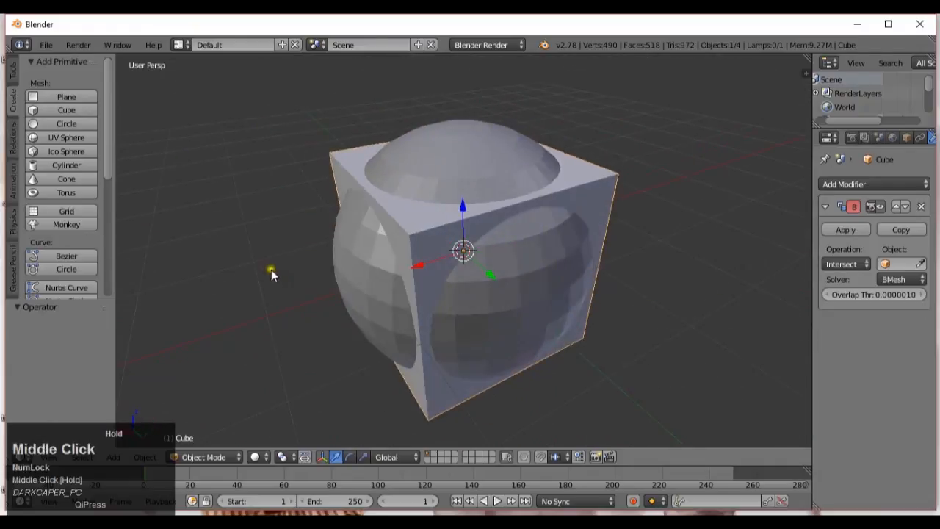
{"action": "middle_click_drag", "start_coordinate": [538, 293], "coordinate": [580, 277]}
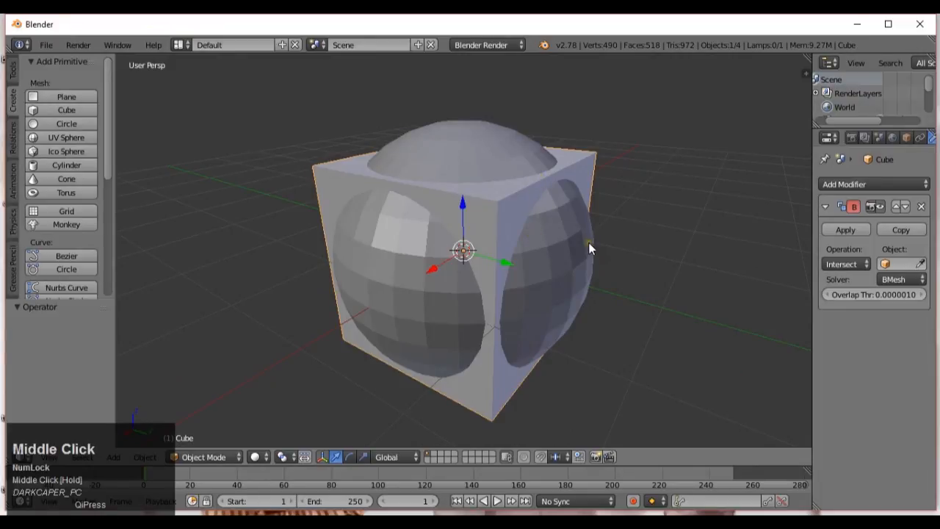
{"action": "middle_click_drag", "start_coordinate": [749, 330], "coordinate": [568, 262]}
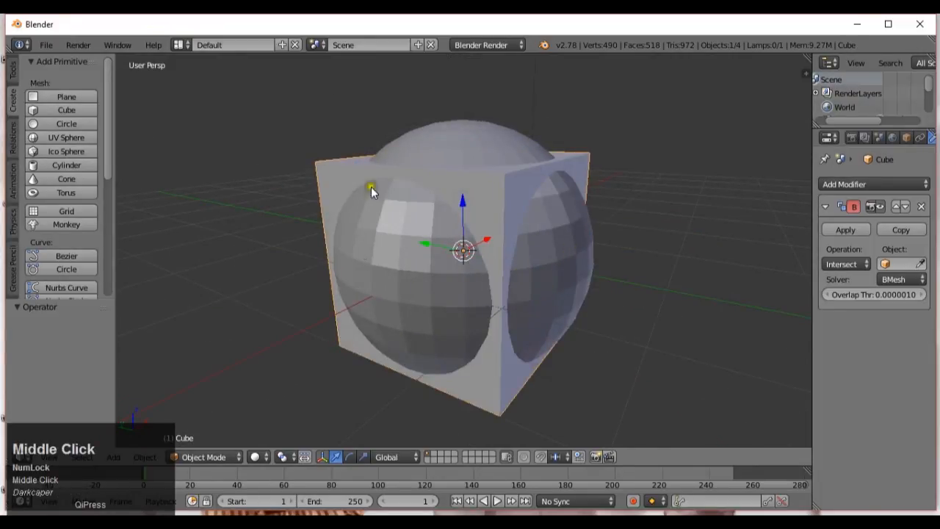
{"action": "middle_click_drag", "start_coordinate": [514, 256], "coordinate": [520, 312]}
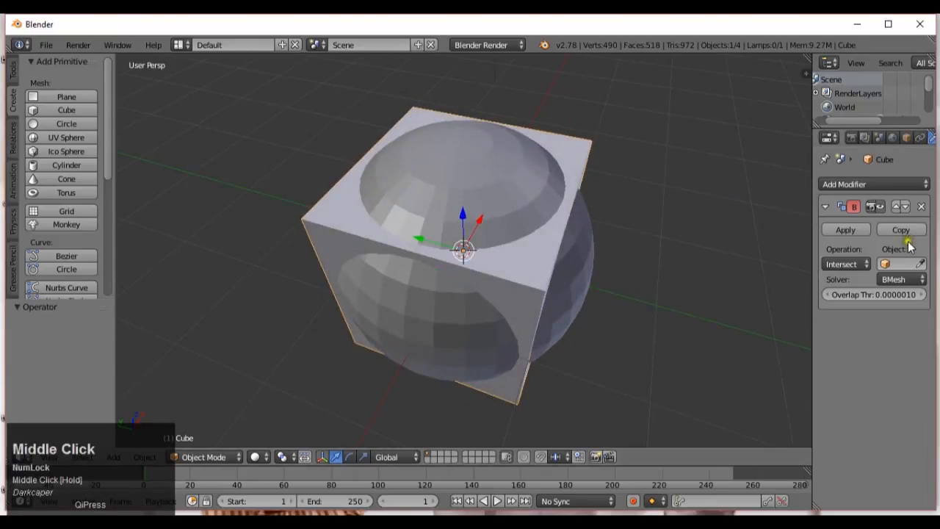
Set the sphere as the Boolean modifier's object and change the operation to Union
{"action": "left_click", "coordinate": [885, 265]}
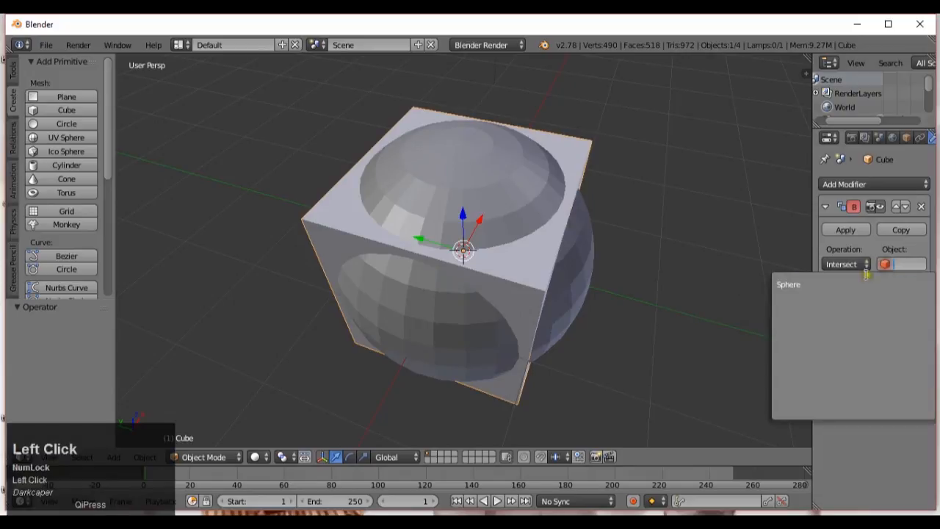
{"action": "left_click", "coordinate": [855, 280]}
{"action": "left_click", "coordinate": [865, 264]}
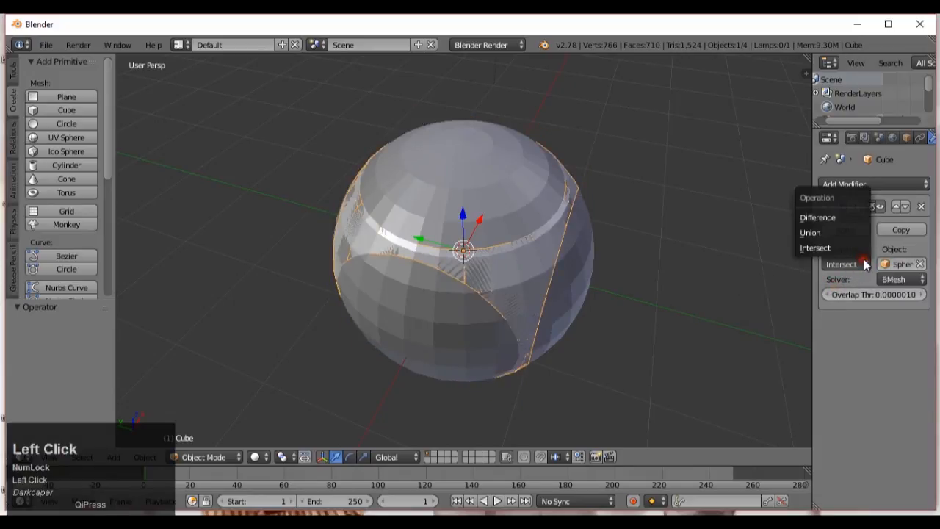
{"action": "left_click", "coordinate": [847, 233]}
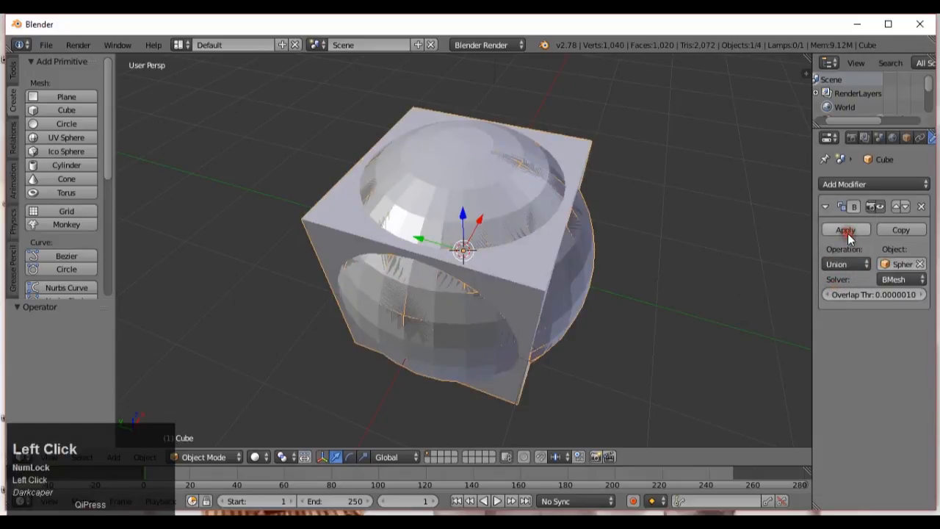
Apply the cube's Union Boolean modifier and move the cube about 3.357 along X, clear of the sphere
{"action": "middle_click_drag", "start_coordinate": [677, 302], "coordinate": [572, 295]}
{"action": "scroll", "coordinate": [499, 233], "scroll_direction": "down", "scroll_amount": 1}
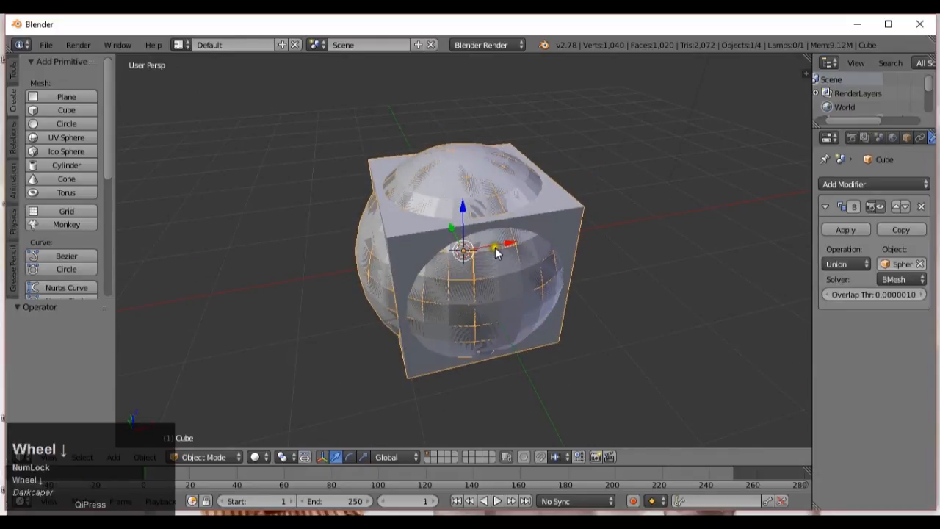
{"action": "middle_click_drag", "start_coordinate": [621, 302], "coordinate": [483, 244]}
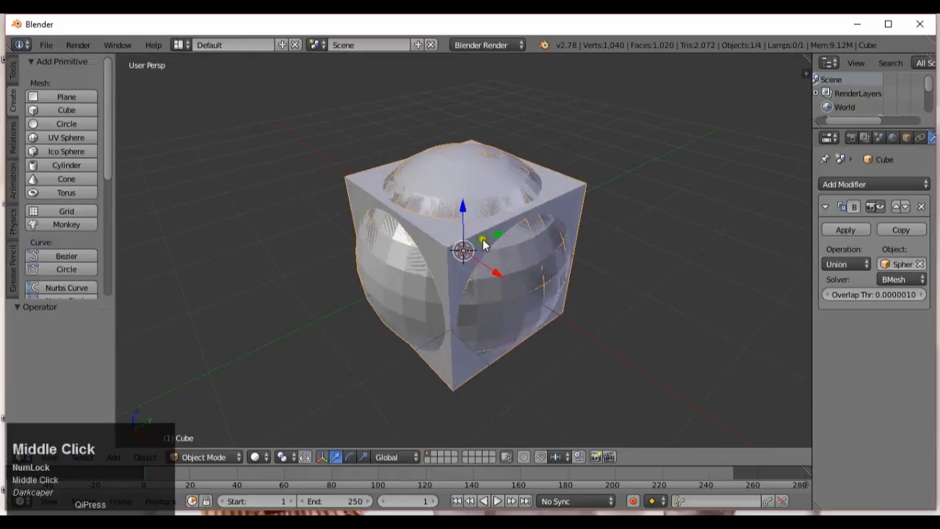
{"action": "middle_click_drag", "start_coordinate": [475, 346], "coordinate": [450, 282]}
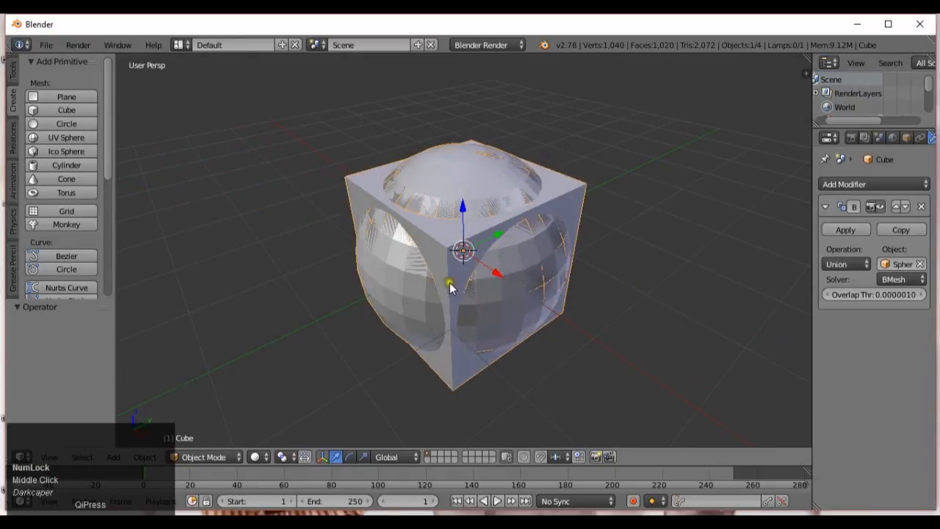
{"action": "scroll", "coordinate": [449, 282], "scroll_direction": "up", "scroll_amount": 3}
{"action": "scroll", "coordinate": [472, 265], "scroll_direction": "down", "scroll_amount": 2}
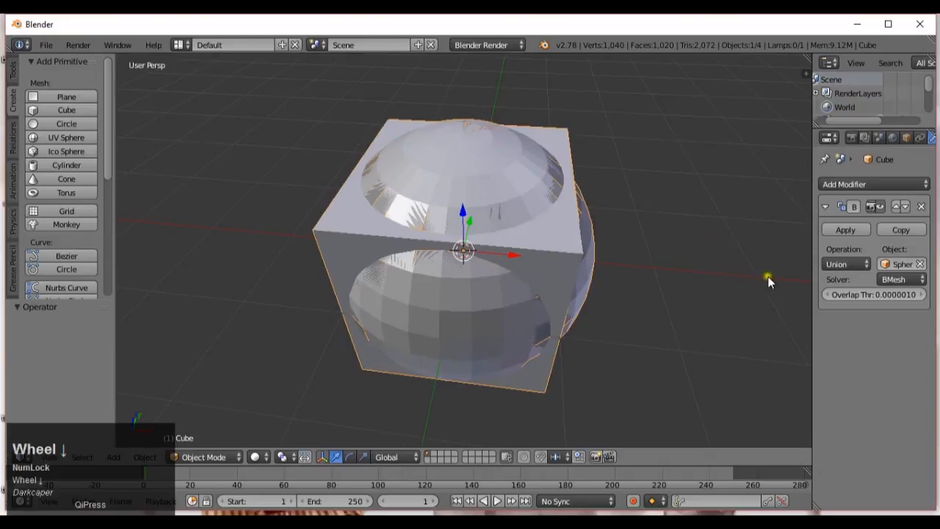
{"action": "left_click", "coordinate": [841, 230]}
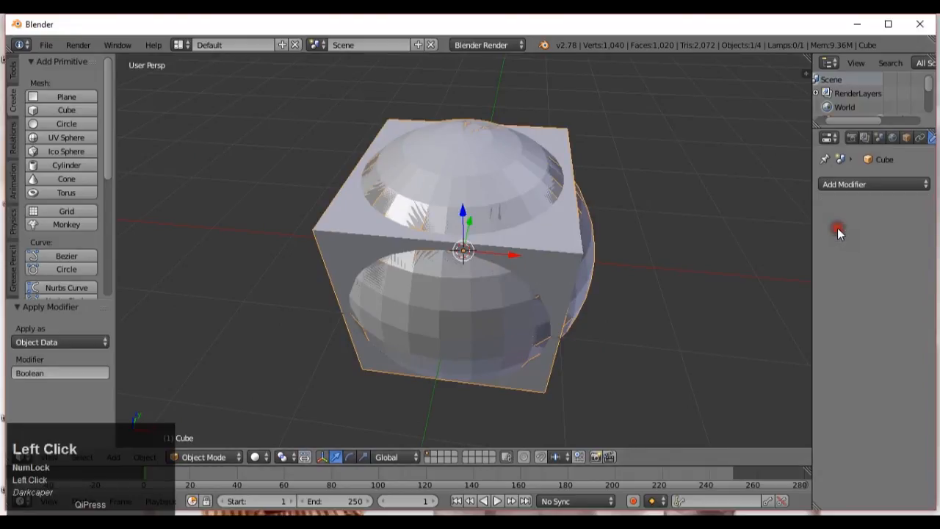
{"action": "middle_click_drag", "start_coordinate": [580, 323], "coordinate": [531, 342]}
{"action": "scroll", "coordinate": [524, 294], "scroll_direction": "down", "scroll_amount": 2}
{"action": "left_click_drag", "start_coordinate": [509, 259], "coordinate": [742, 290]}
{"action": "scroll", "coordinate": [624, 324], "scroll_direction": "down", "scroll_amount": 2}
{"action": "middle_click_drag", "start_coordinate": [623, 324], "coordinate": [677, 284]}
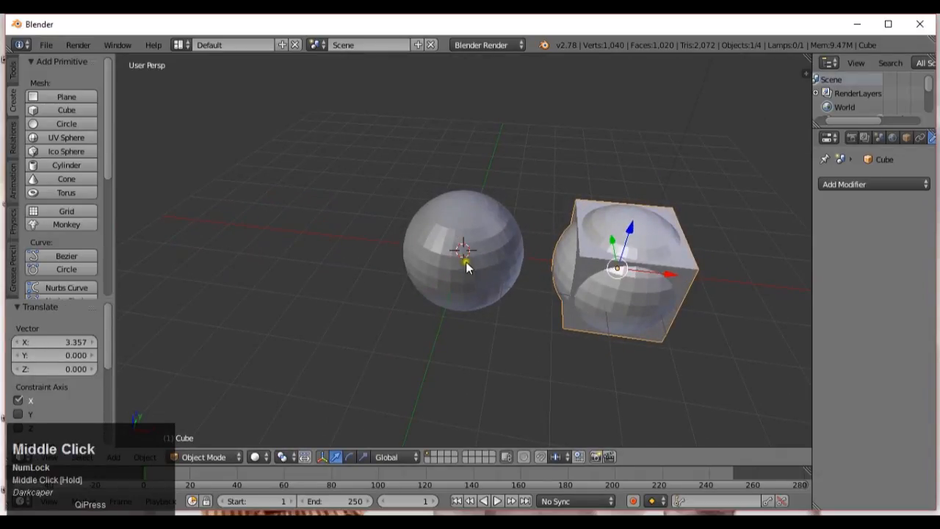
Examine the united cube mesh beside the sphere in wireframe from several angles, and return to solid display
{"action": "mouse_move", "coordinate": [499, 252]}
{"action": "middle_mouse_down"}
{"action": "mouse_move", "coordinate": [613, 315]}
{"action": "mouse_move", "coordinate": [650, 354]}
{"action": "mouse_move", "coordinate": [684, 352]}
{"action": "mouse_move", "coordinate": [702, 306]}
{"action": "mouse_move", "coordinate": [670, 312]}
{"action": "mouse_move", "coordinate": [590, 266]}
{"action": "mouse_move", "coordinate": [644, 251]}
{"action": "mouse_move", "coordinate": [694, 288]}
{"action": "middle_mouse_up"}
{"action": "scroll", "coordinate": [706, 304], "scroll_direction": "up", "scroll_amount": 1}
{"action": "key", "text": "z"}
{"action": "scroll", "coordinate": [751, 252], "scroll_direction": "up", "scroll_amount": 2}
{"action": "middle_click_drag", "start_coordinate": [751, 252], "coordinate": [663, 246]}
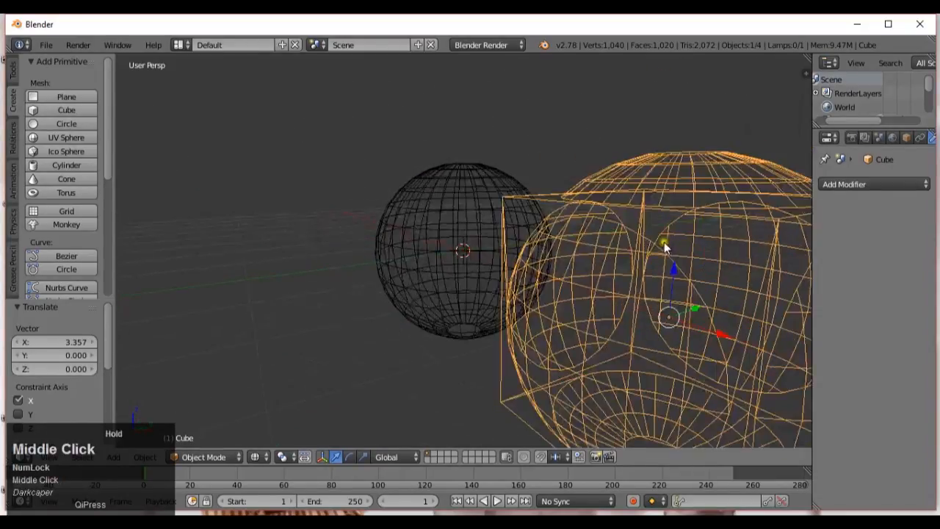
{"action": "scroll", "coordinate": [701, 298], "scroll_direction": "up", "scroll_amount": 2}
{"action": "middle_click_drag", "start_coordinate": [702, 300], "coordinate": [752, 208]}
{"action": "scroll", "coordinate": [724, 308], "scroll_direction": "down", "scroll_amount": 3}
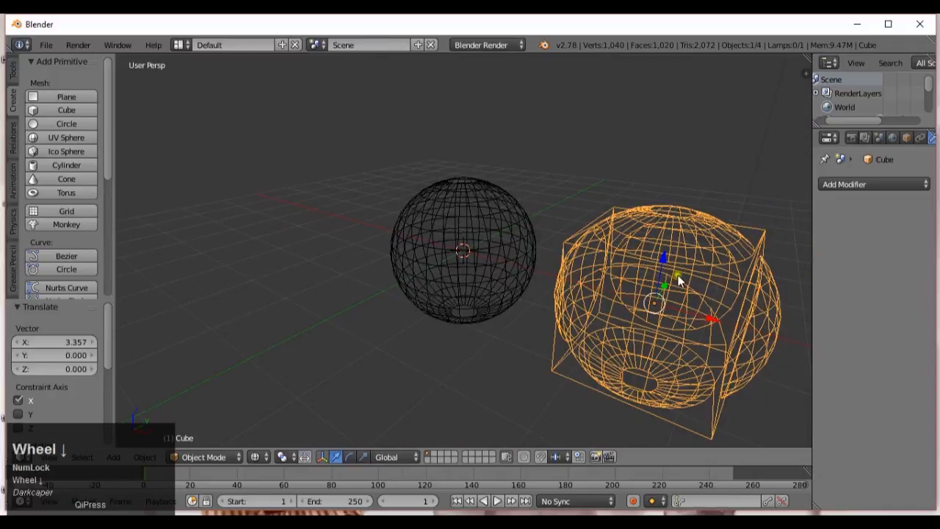
{"action": "middle_click_drag", "start_coordinate": [709, 311], "coordinate": [763, 244]}
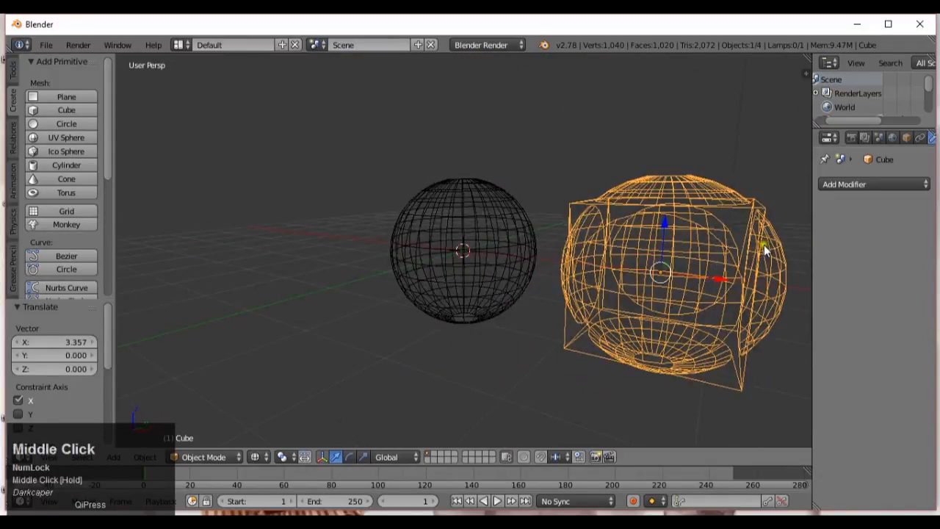
{"action": "scroll", "coordinate": [736, 271], "scroll_direction": "up", "scroll_amount": 5}
{"action": "middle_click_drag", "start_coordinate": [504, 210], "coordinate": [645, 268]}
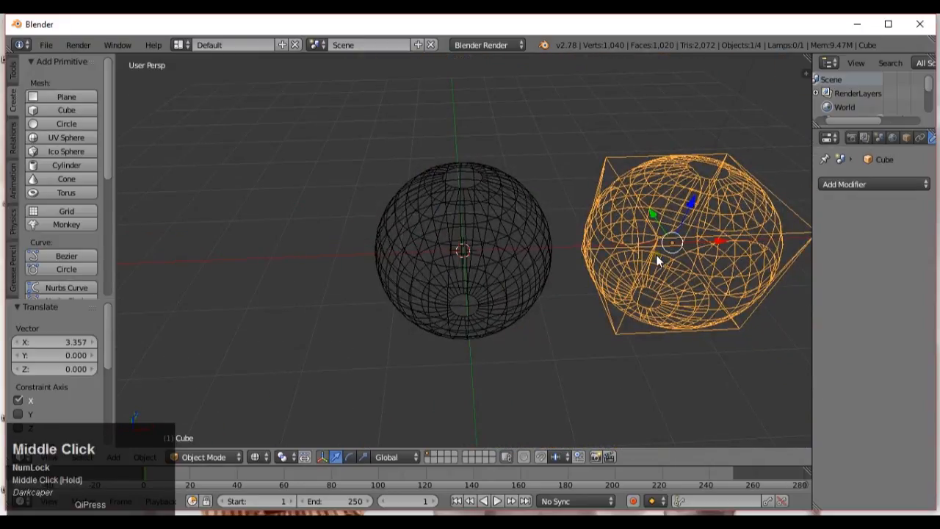
{"action": "key", "text": "z"}
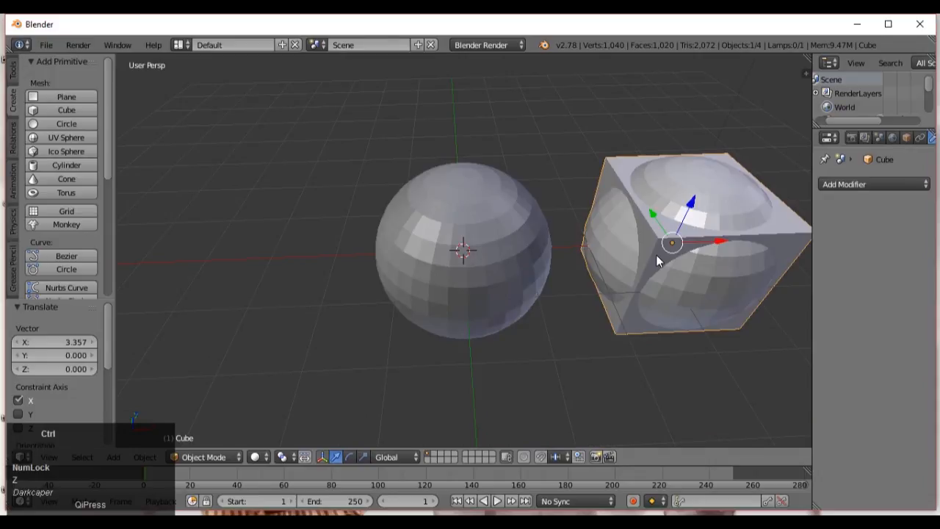
Undo the cube's move and applied union, and set the Boolean modifier to Difference with the sphere as its object
{"action": "key", "text": "ctrl+z"}
{"action": "key", "text": "ctrl+z"}
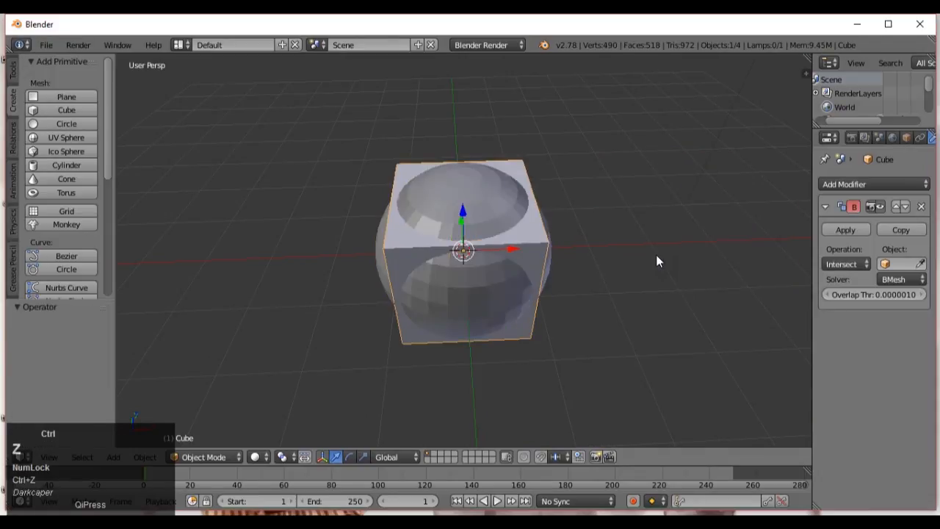
{"action": "left_click", "coordinate": [890, 264]}
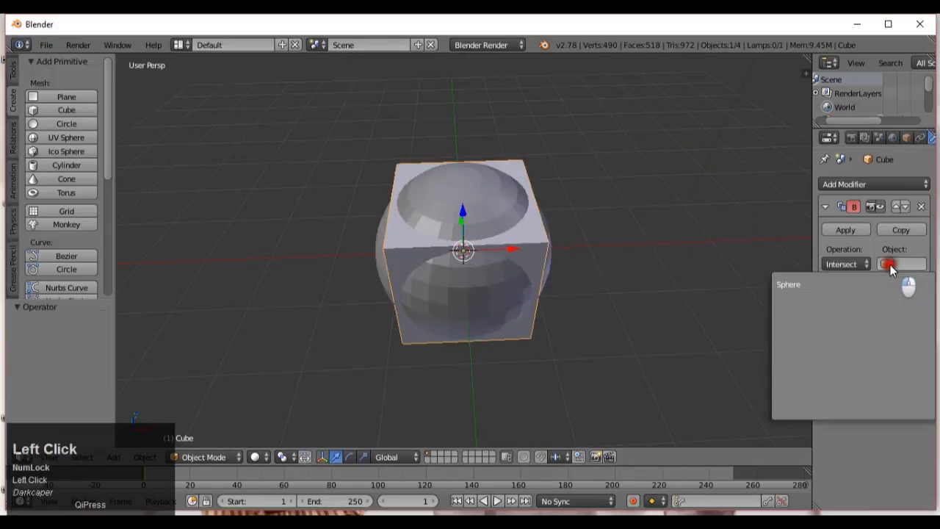
{"action": "left_click", "coordinate": [839, 279]}
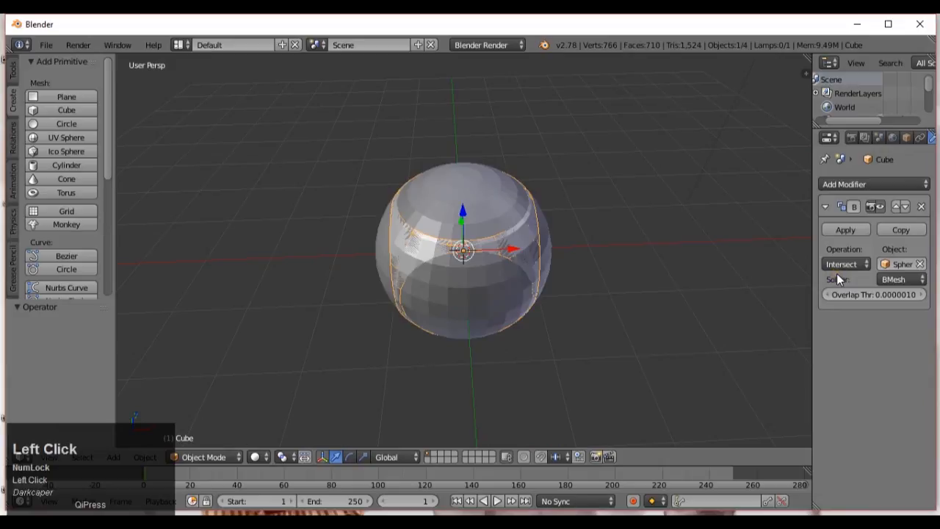
{"action": "left_click", "coordinate": [851, 264]}
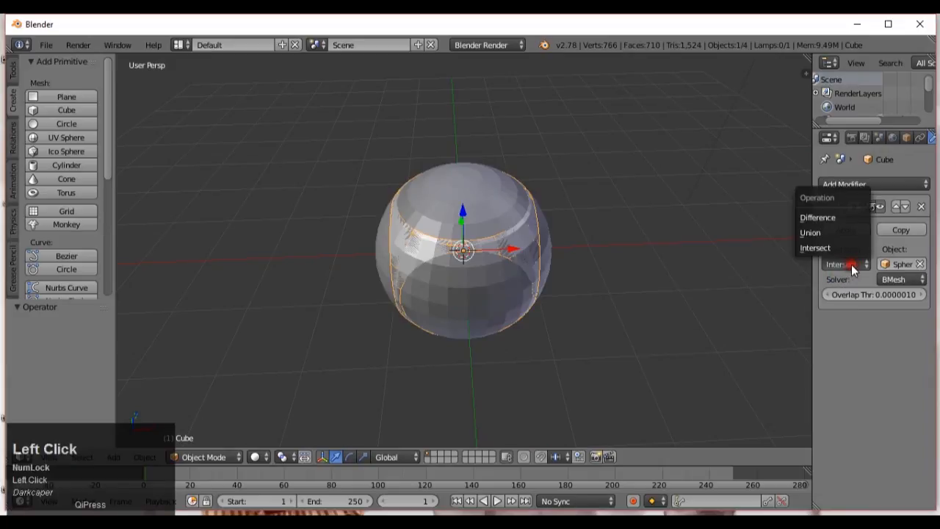
{"action": "left_click", "coordinate": [839, 218]}
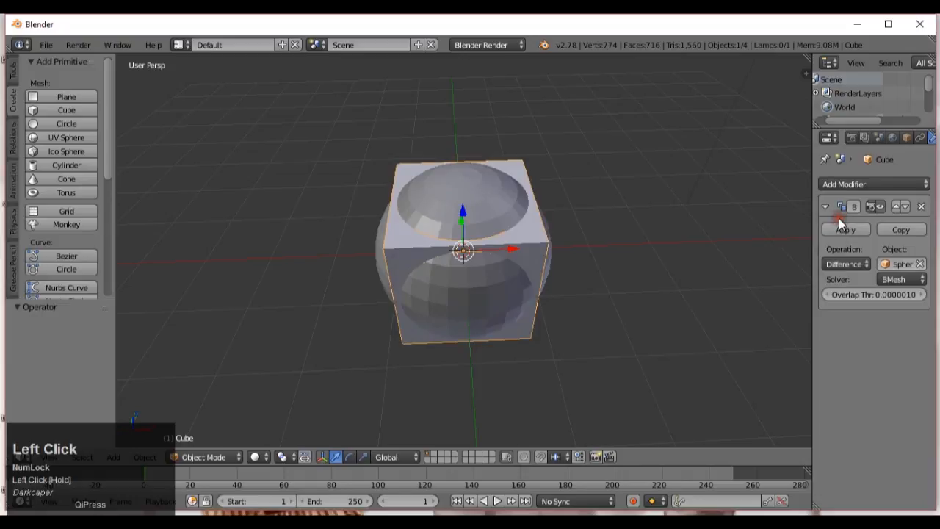
Apply the cube's Difference Boolean modifier and move the cube about 2.946 along X, away from the sphere
{"action": "middle_click_drag", "start_coordinate": [528, 231], "coordinate": [535, 234]}
{"action": "scroll", "coordinate": [535, 234], "scroll_direction": "up", "scroll_amount": 1}
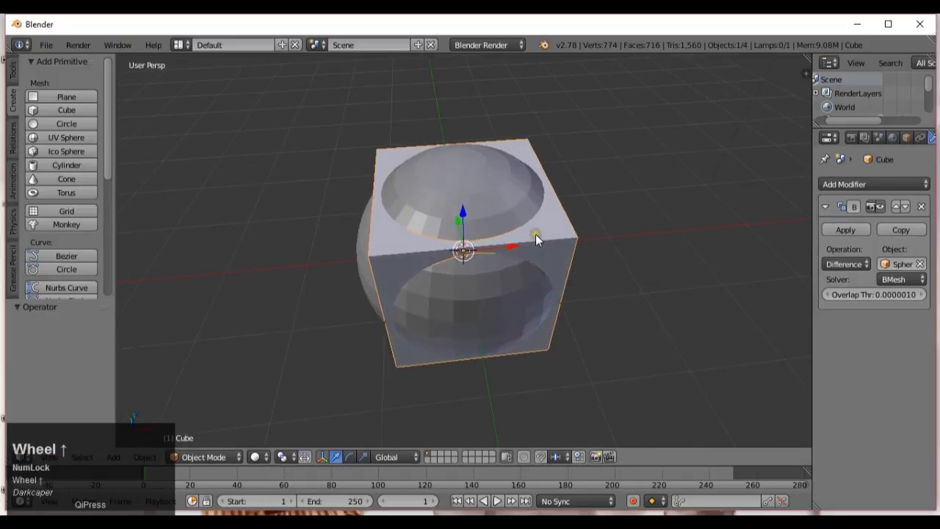
{"action": "left_click", "coordinate": [832, 227]}
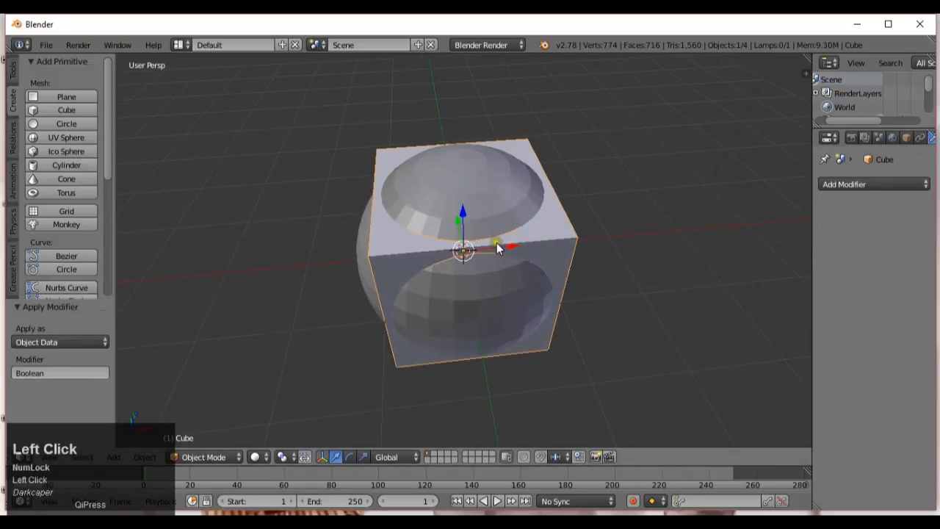
{"action": "left_click_drag", "start_coordinate": [500, 243], "coordinate": [735, 242]}
{"action": "scroll", "coordinate": [675, 285], "scroll_direction": "down", "scroll_amount": 3}
{"action": "middle_click_drag", "start_coordinate": [674, 285], "coordinate": [621, 296]}
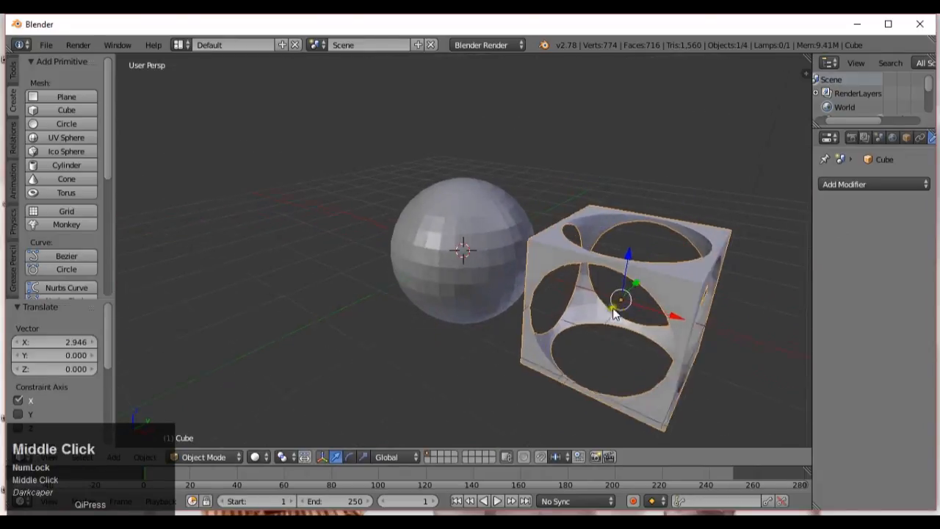
Examine the circular openings and hollow interior of the cut cube from several angles
{"action": "scroll", "coordinate": [388, 200], "scroll_direction": "up", "scroll_amount": 2}
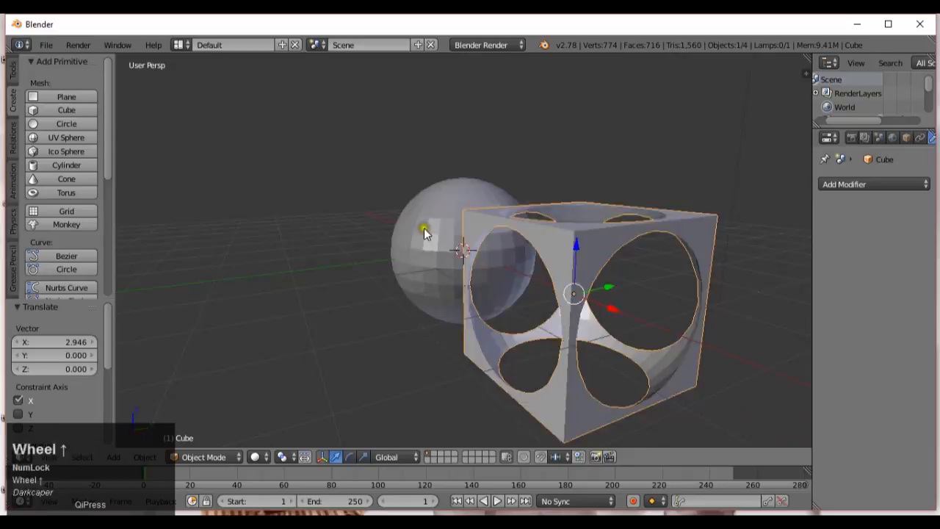
{"action": "middle_click_drag", "start_coordinate": [424, 228], "coordinate": [451, 252]}
{"action": "middle_click_drag", "start_coordinate": [614, 327], "coordinate": [592, 274]}
{"action": "middle_click_drag", "start_coordinate": [545, 293], "coordinate": [420, 262]}
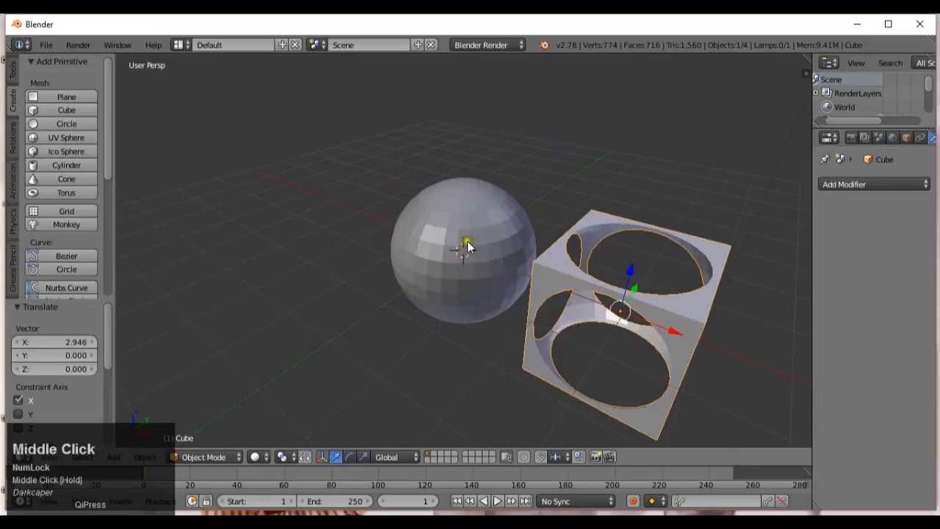
{"action": "middle_click_drag", "start_coordinate": [601, 319], "coordinate": [513, 291]}
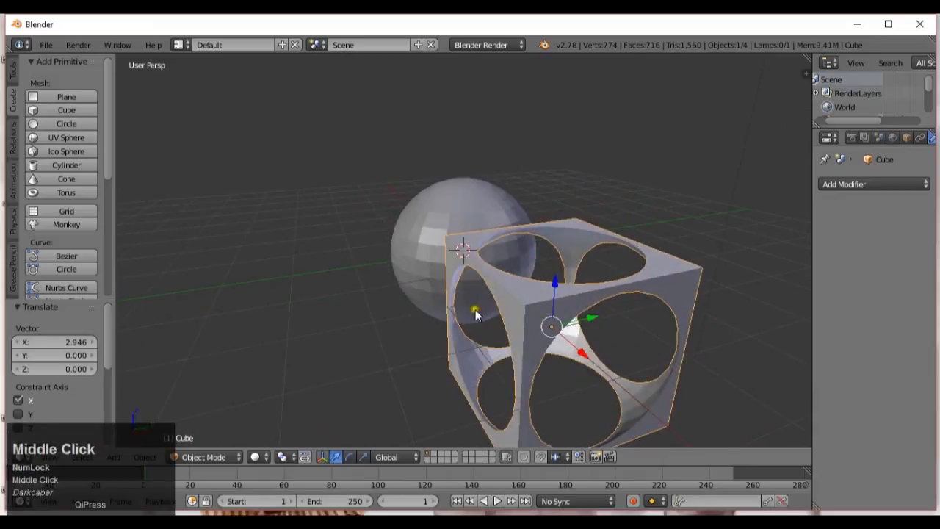
{"action": "middle_click_drag", "start_coordinate": [505, 351], "coordinate": [492, 328]}
Undo the cube's X move and move the hollowed cube about -3.025 along Y instead
{"action": "key", "text": "ctrl+z"}
{"action": "scroll", "coordinate": [510, 275], "scroll_direction": "up", "scroll_amount": 3}
{"action": "mouse_move", "coordinate": [510, 275]}
{"action": "middle_mouse_down"}
{"action": "mouse_move", "coordinate": [501, 304]}
{"action": "mouse_move", "coordinate": [516, 256]}
{"action": "mouse_move", "coordinate": [522, 300]}
{"action": "mouse_move", "coordinate": [445, 245]}
{"action": "mouse_move", "coordinate": [474, 273]}
{"action": "mouse_move", "coordinate": [437, 288]}
{"action": "mouse_move", "coordinate": [474, 290]}
{"action": "mouse_move", "coordinate": [505, 275]}
{"action": "middle_mouse_up"}
{"action": "middle_click_drag", "start_coordinate": [433, 288], "coordinate": [400, 278]}
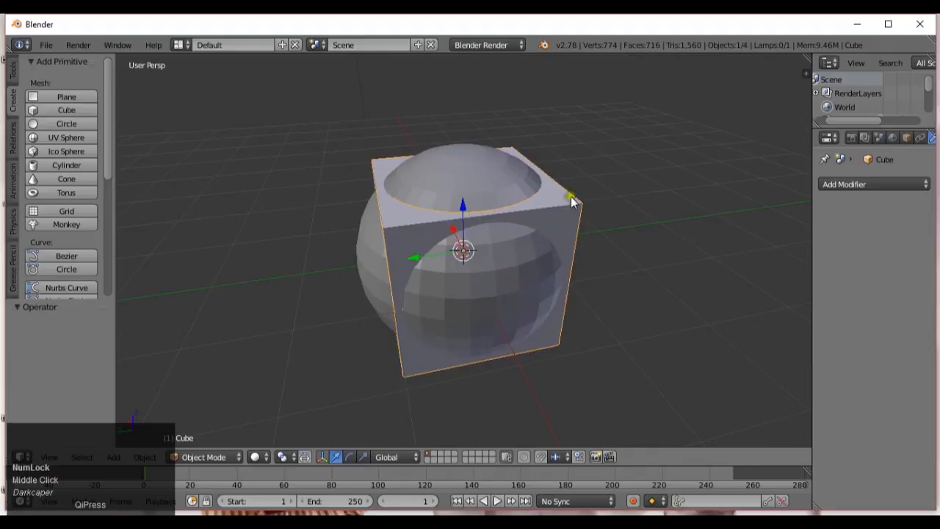
{"action": "left_click_drag", "start_coordinate": [434, 254], "coordinate": [588, 242]}
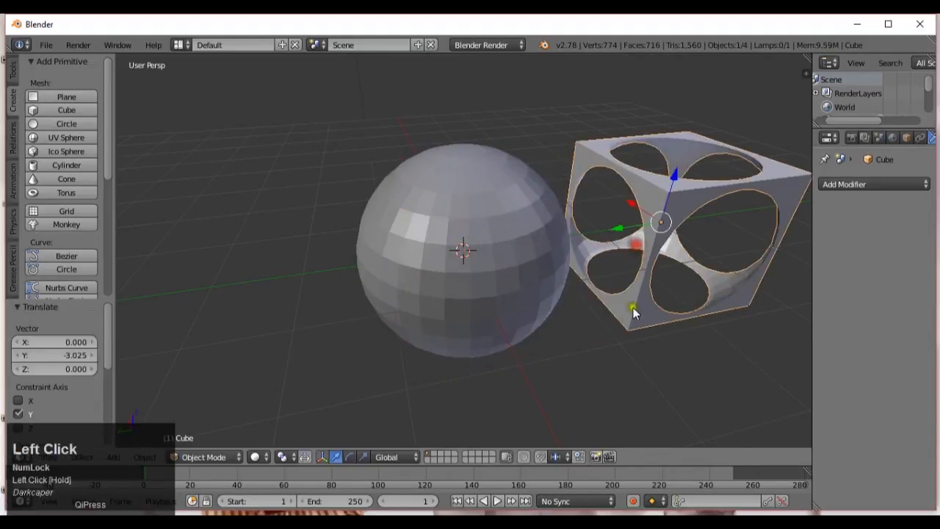
{"action": "scroll", "coordinate": [569, 317], "scroll_direction": "down", "scroll_amount": 2}
{"action": "middle_click_drag", "start_coordinate": [598, 346], "coordinate": [636, 382]}
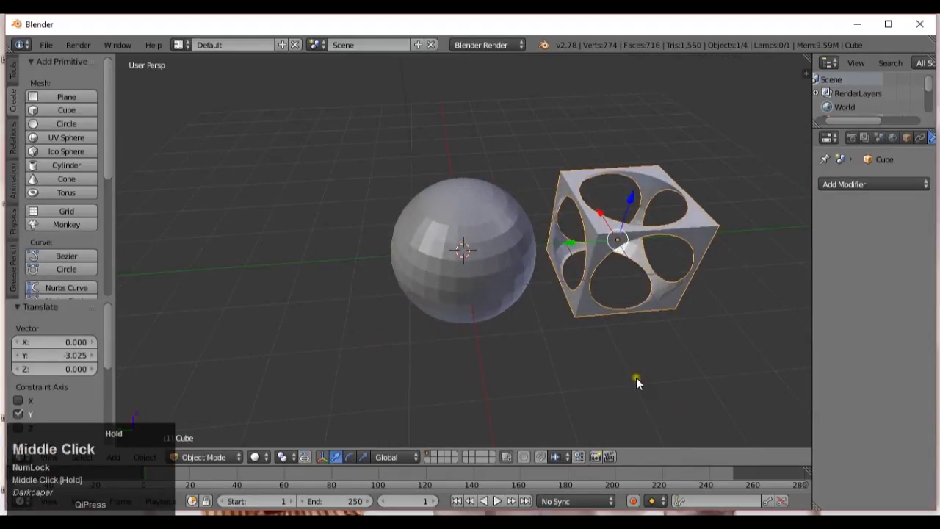
Undo the cube's Y move and the applied difference, back to the unapplied Boolean modifier
{"action": "key", "text": "ctrl+z"}
{"action": "key", "text": "ctrl+z"}
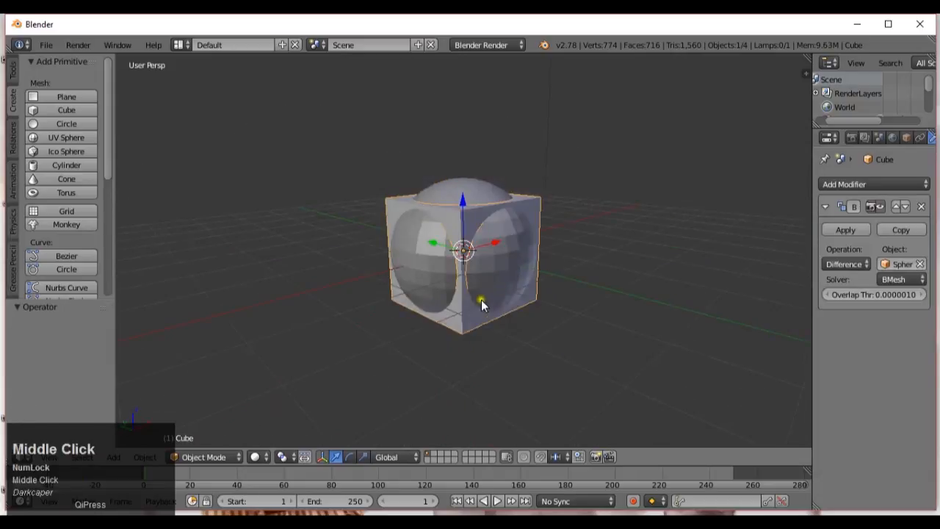
{"action": "scroll", "coordinate": [477, 291], "scroll_direction": "up", "scroll_amount": 2}
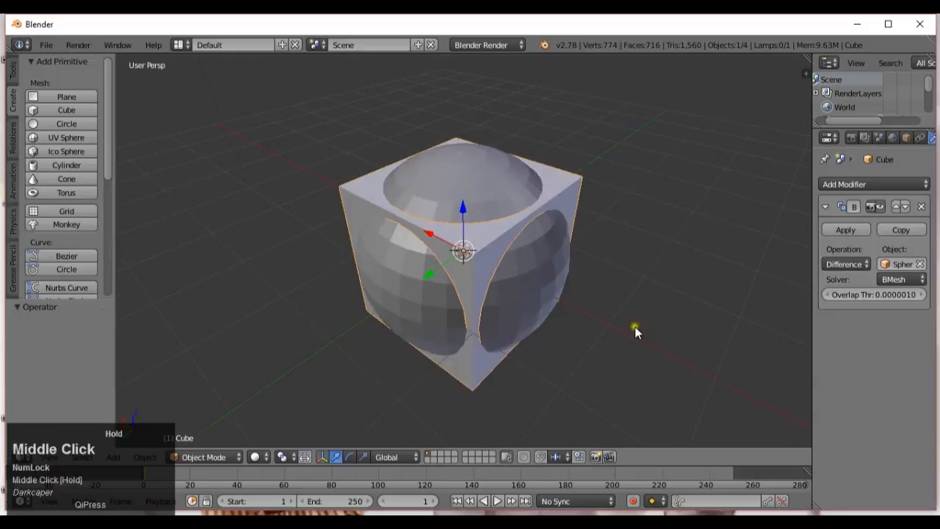